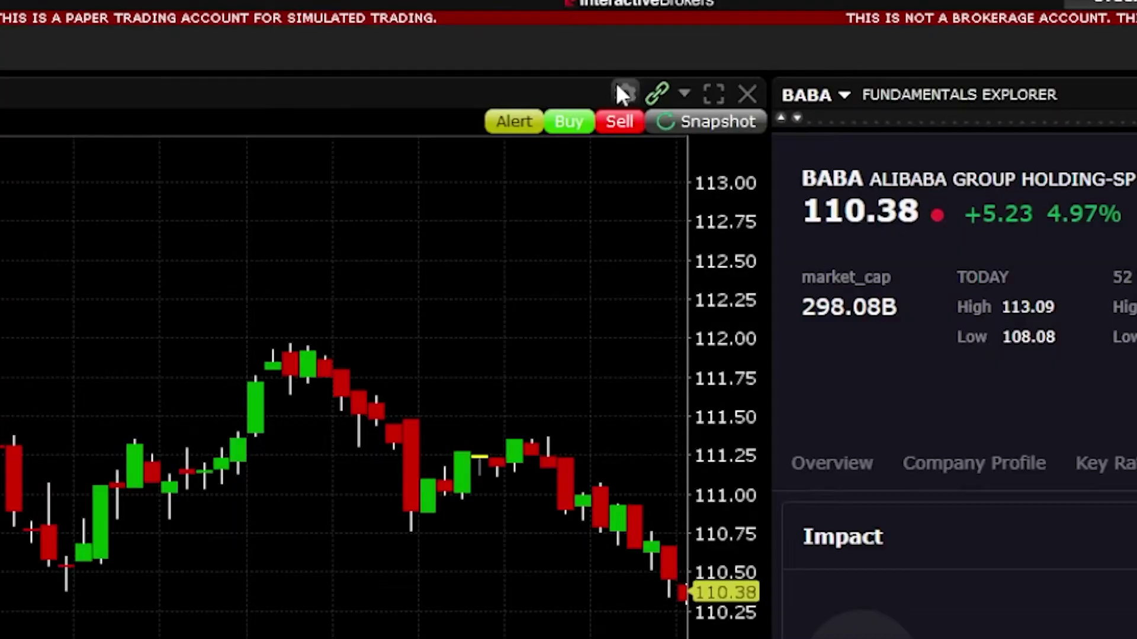
Open the ChartTrader hotkey configuration from the BABA chart's settings
left_click(621, 94)
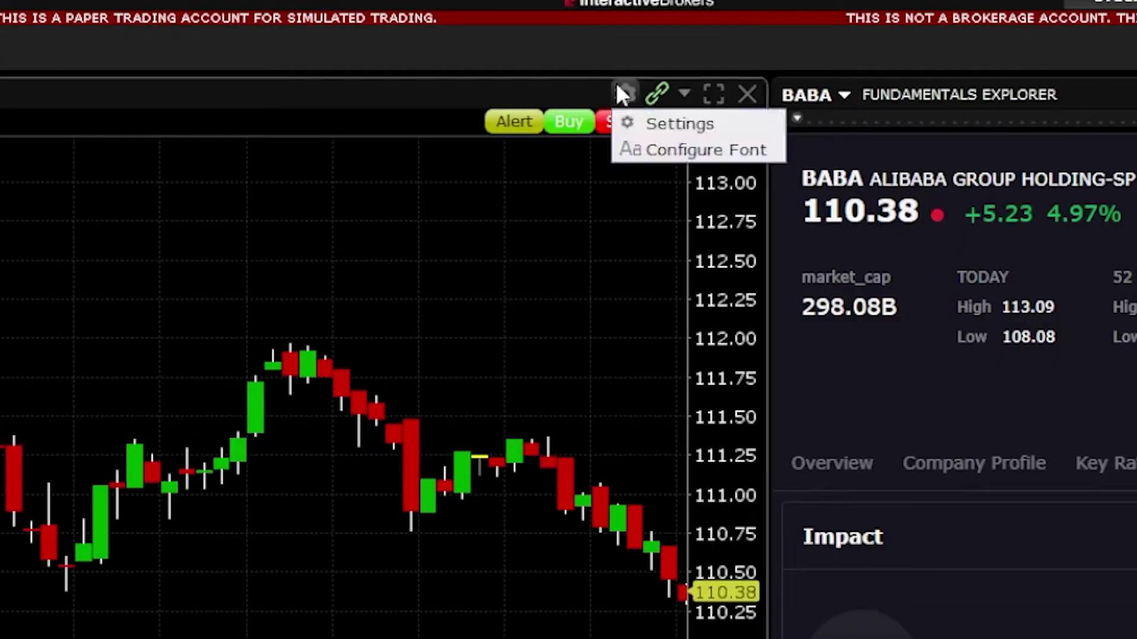
left_click(636, 122)
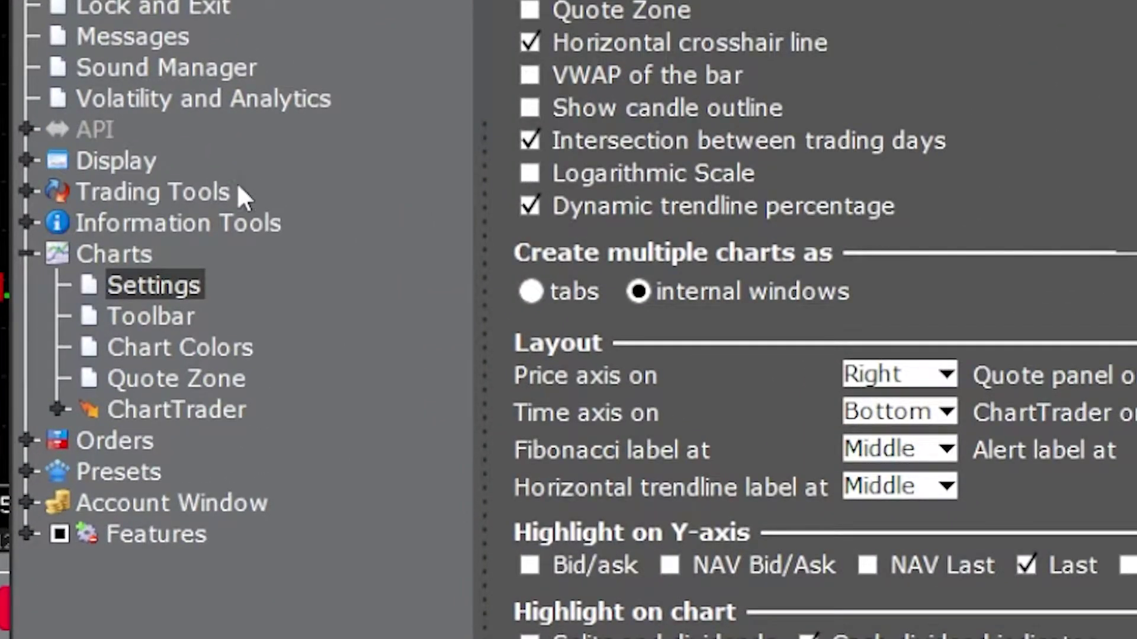
left_click(201, 417)
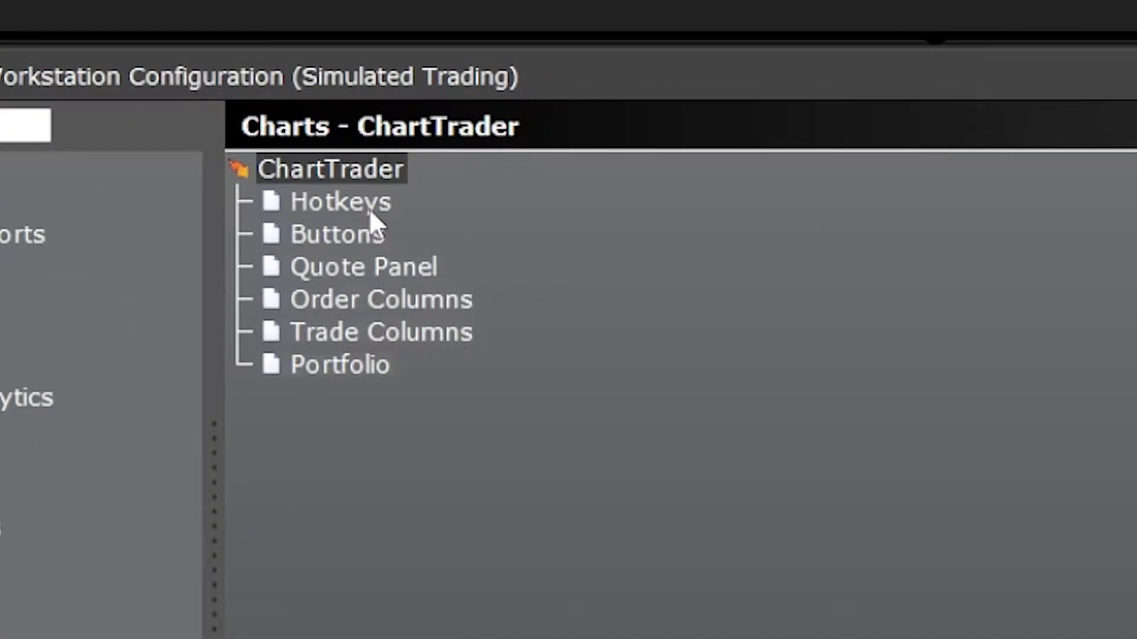
left_click(340, 202)
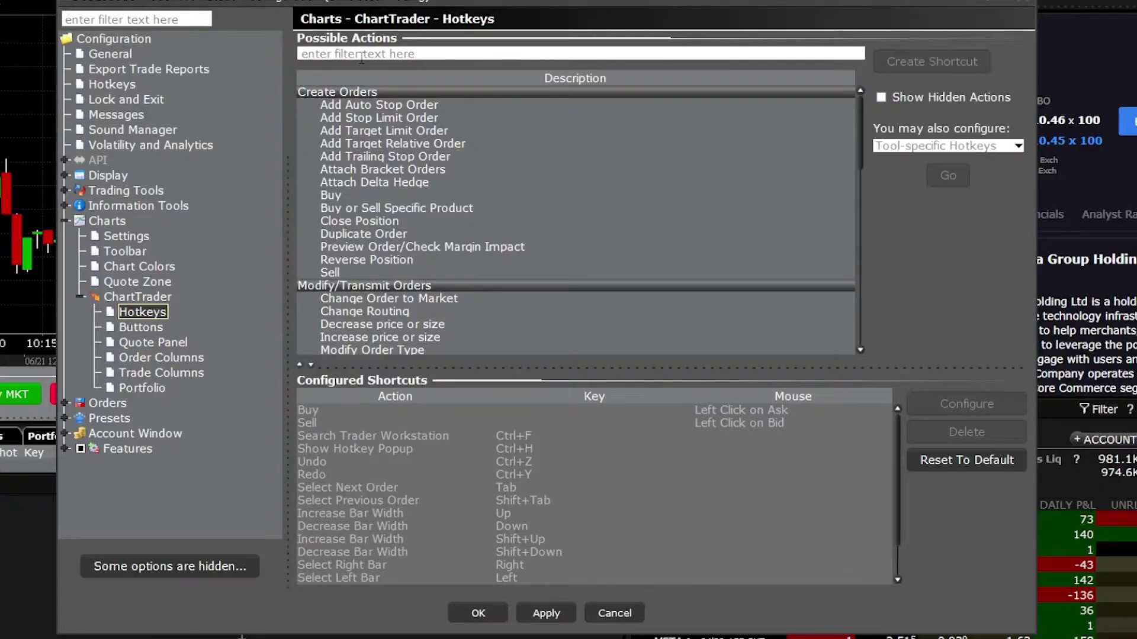
Create a new shortcut for the Buy order action and record Ctrl+B as its key combination
left_click(361, 195)
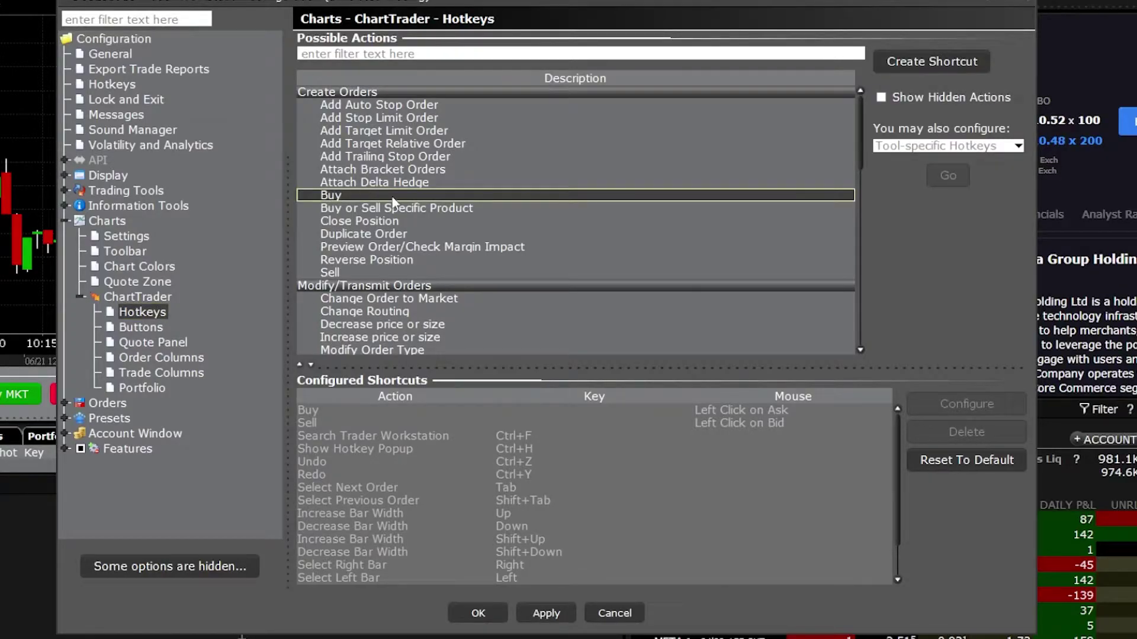
left_click(914, 58)
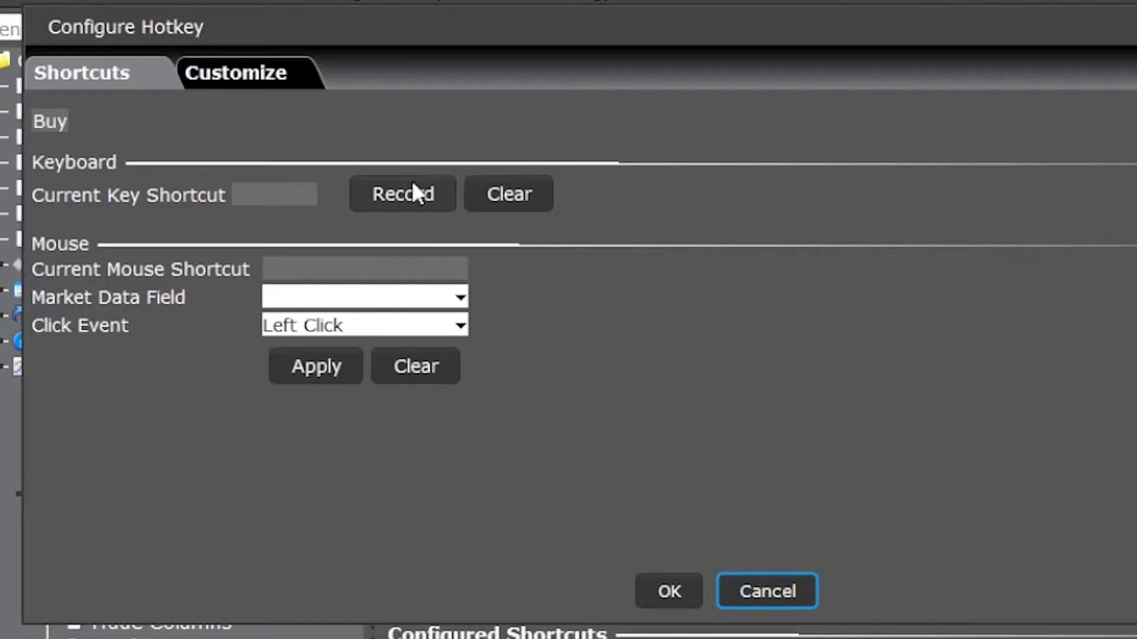
left_click(417, 188)
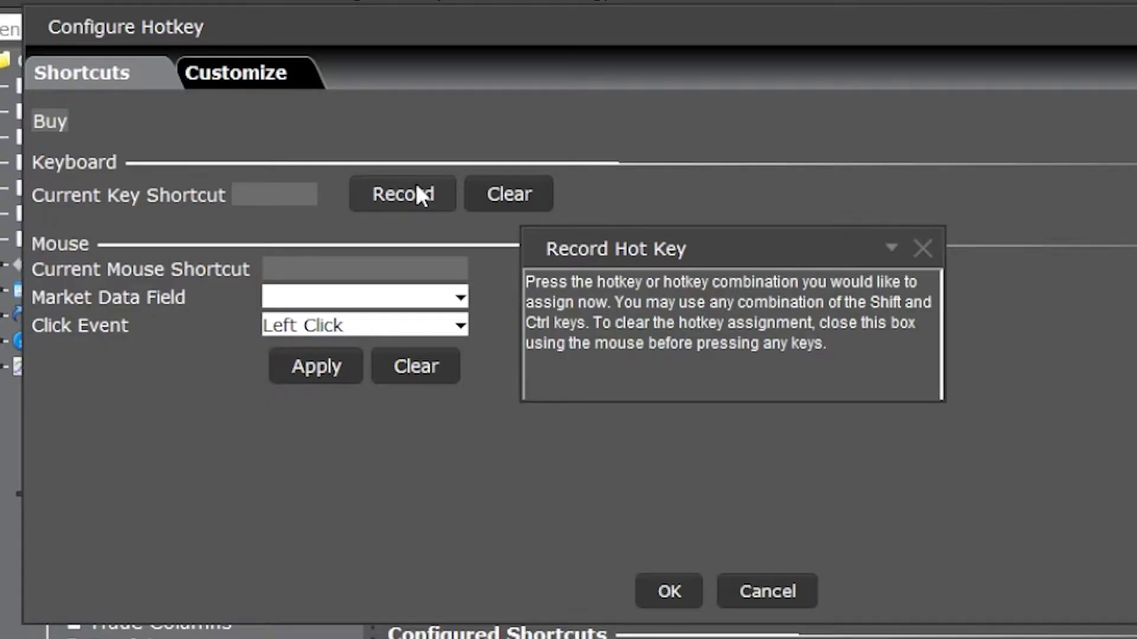
key("ctrl+b")
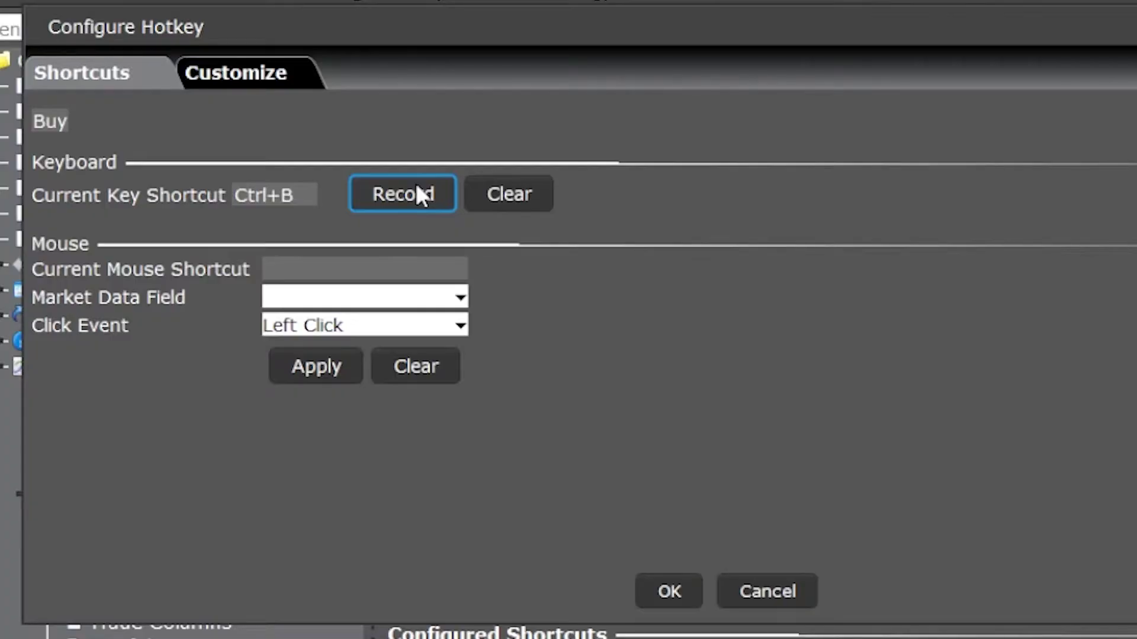
Customize the Buy hotkey's order with an absolute size of 5 and order type MKT
left_click(236, 72)
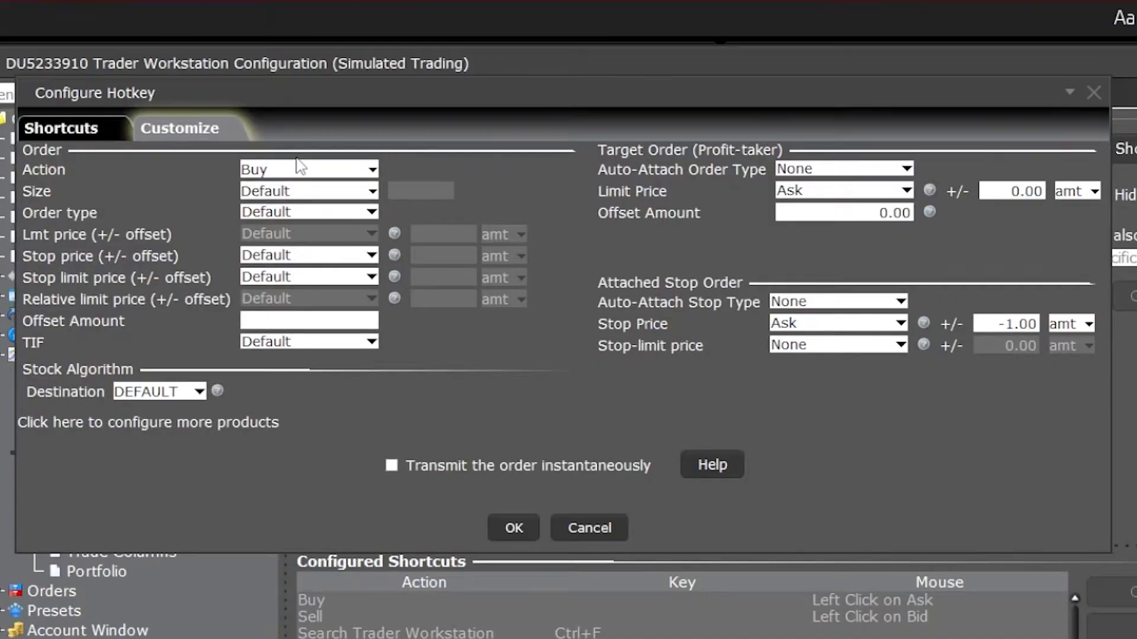
left_click(288, 192)
left_click(286, 228)
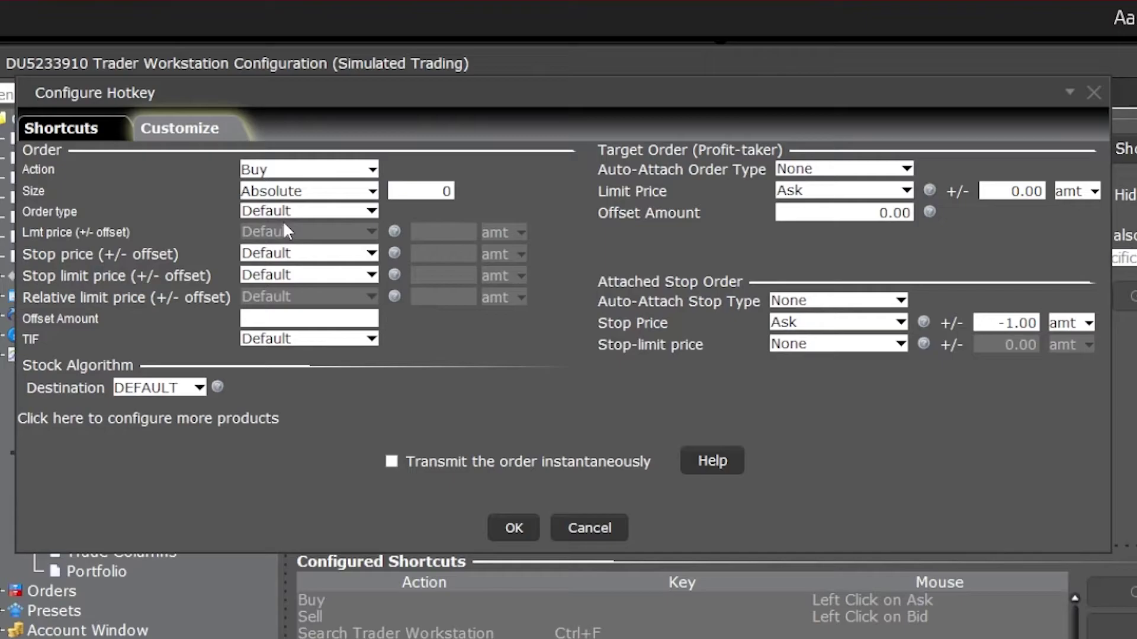
left_click(428, 191)
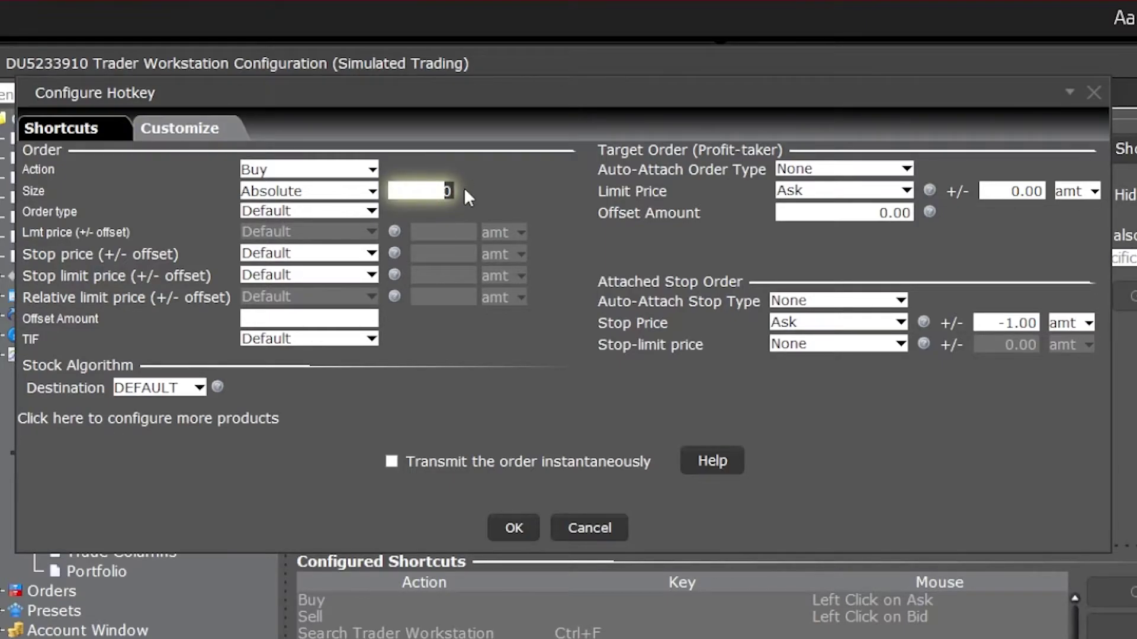
type("5")
left_click(357, 211)
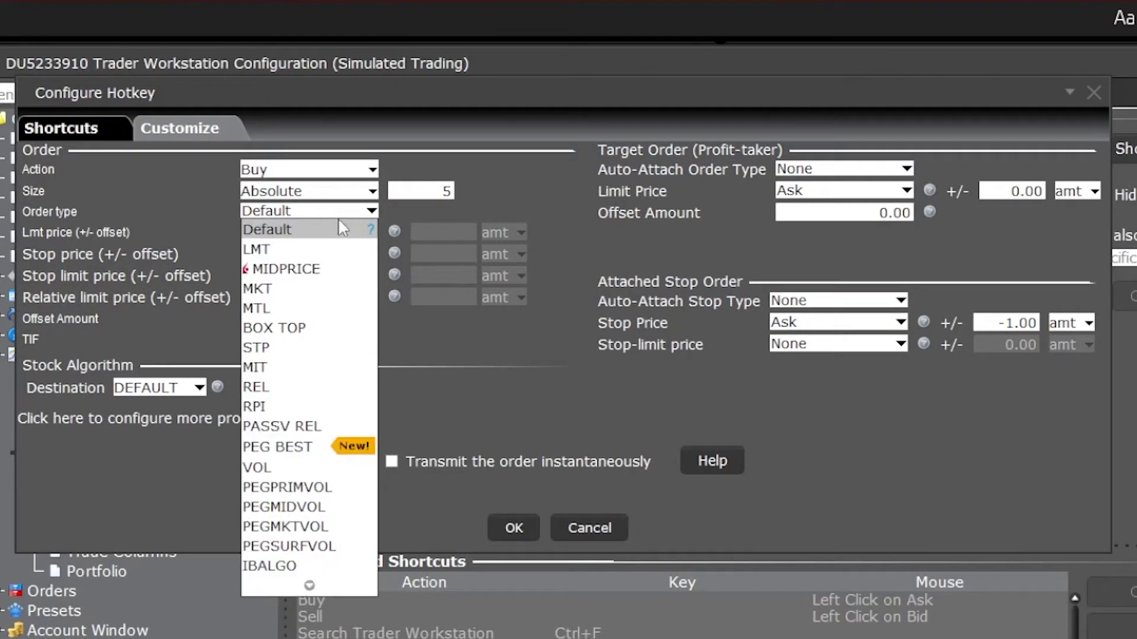
left_click(299, 291)
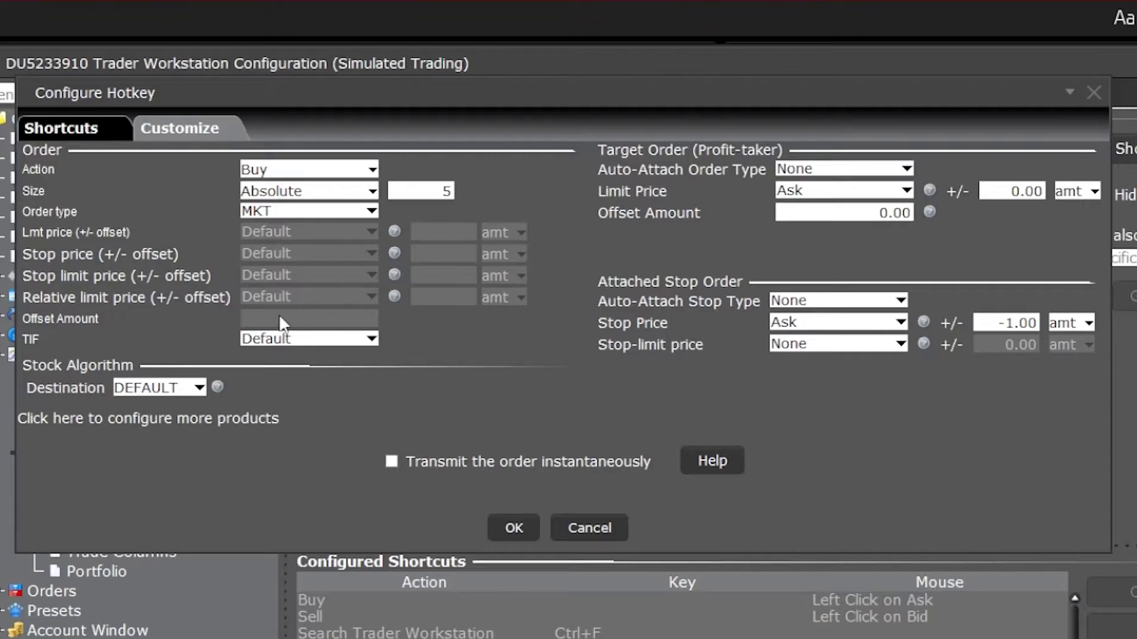
Enable instantaneous order transmission for the Buy hotkey, accept the warning, and save the hotkey
left_click(391, 462)
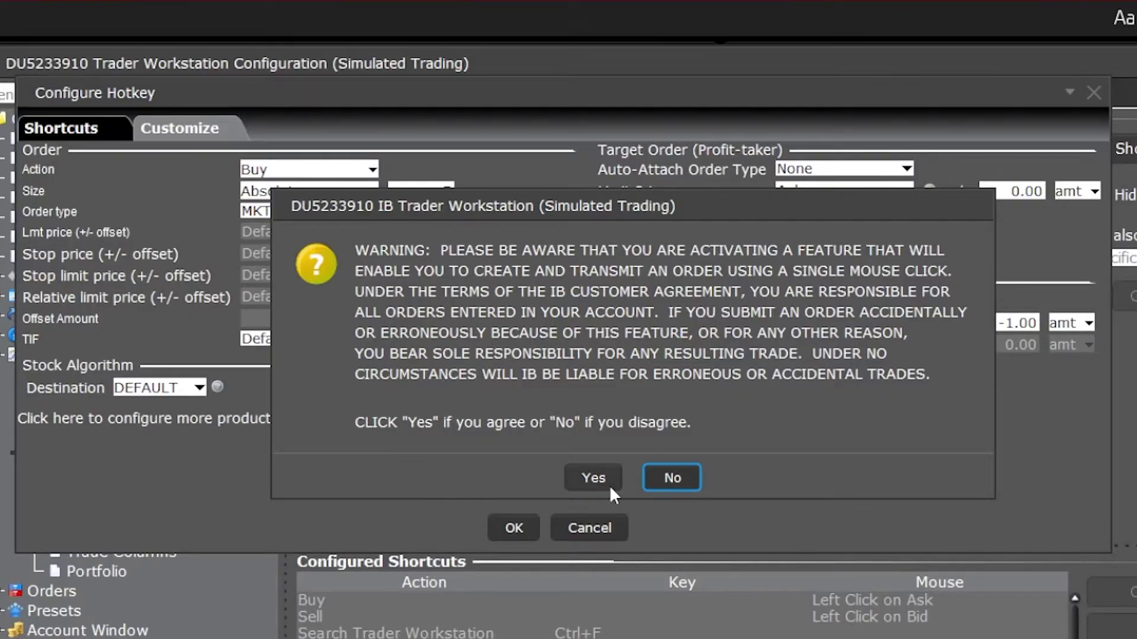
left_click(593, 479)
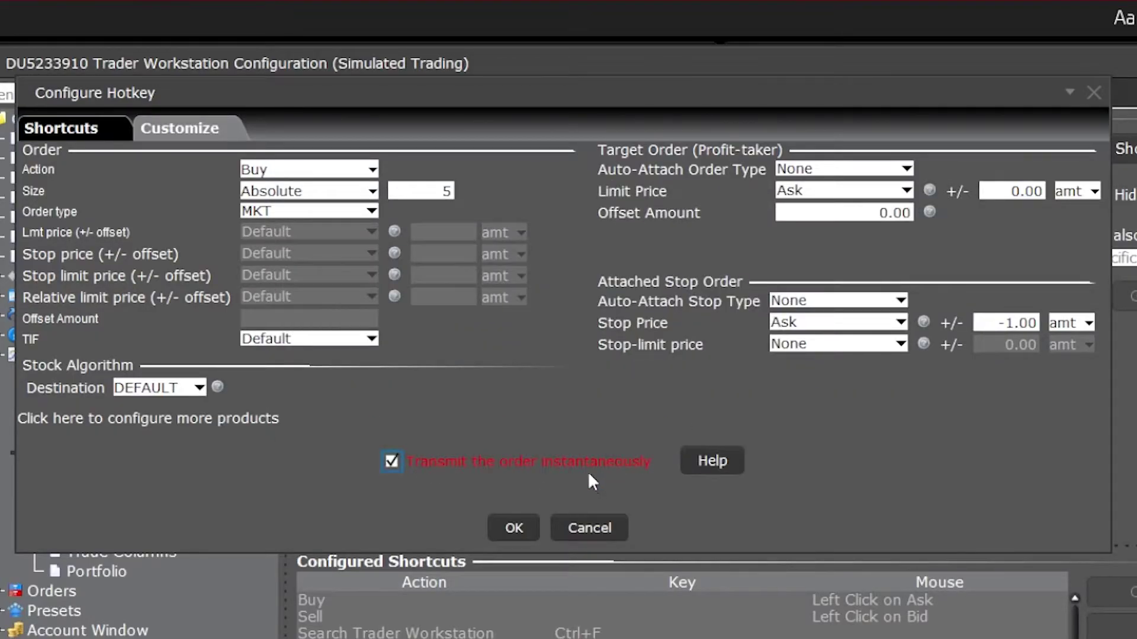
left_click(510, 516)
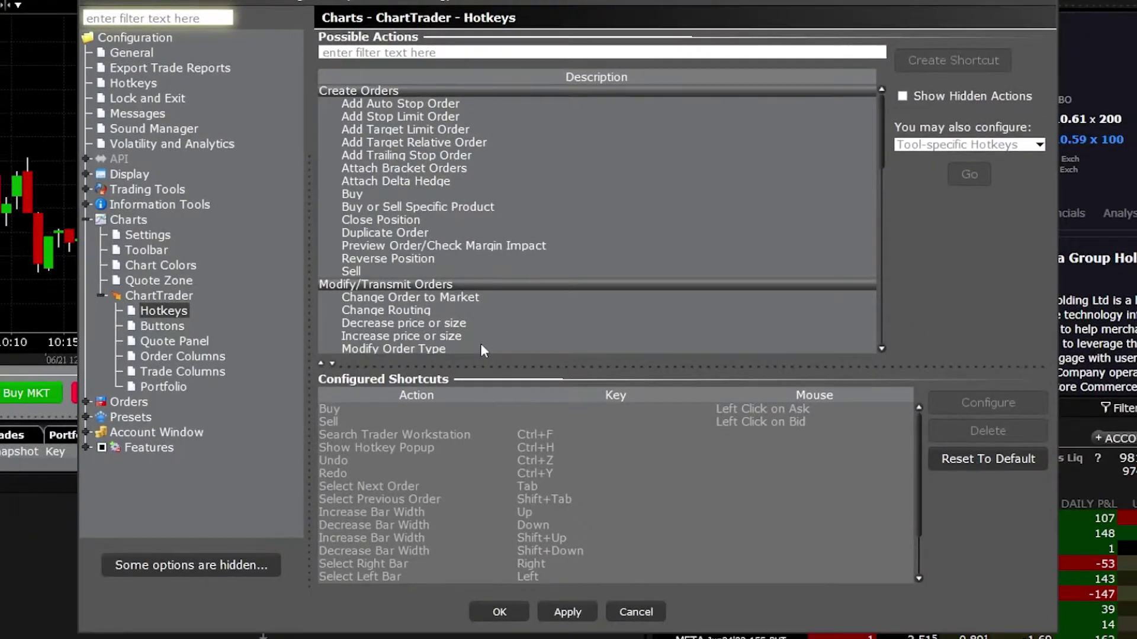
Create a new shortcut for the Sell order action and record Ctrl+S as its key combination
left_click(388, 273)
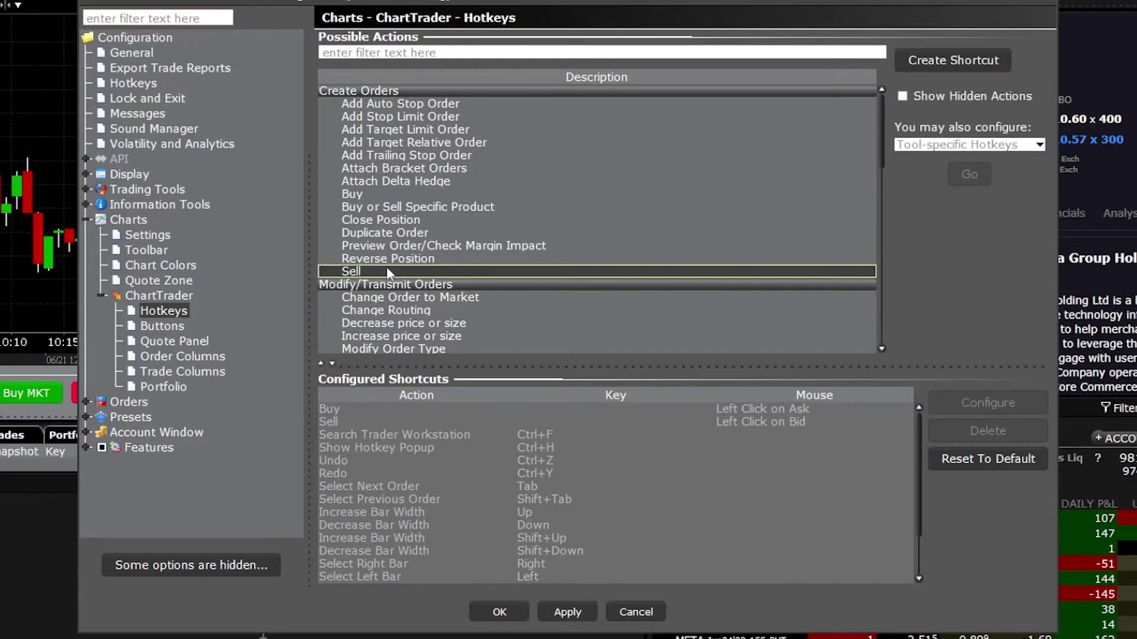
left_click(943, 59)
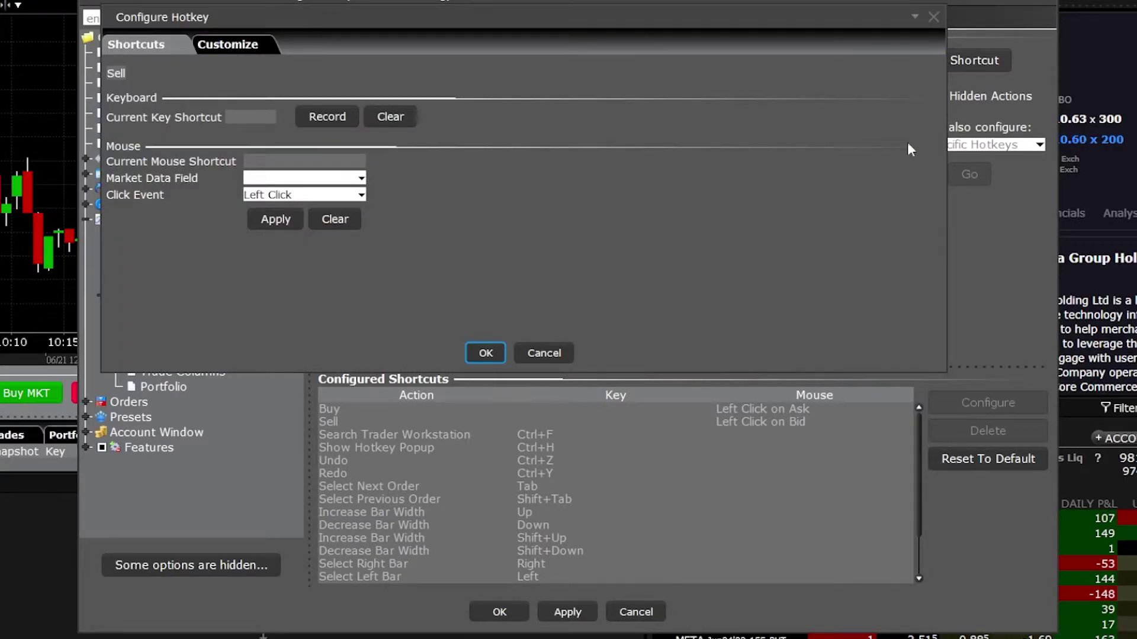
left_click(321, 117)
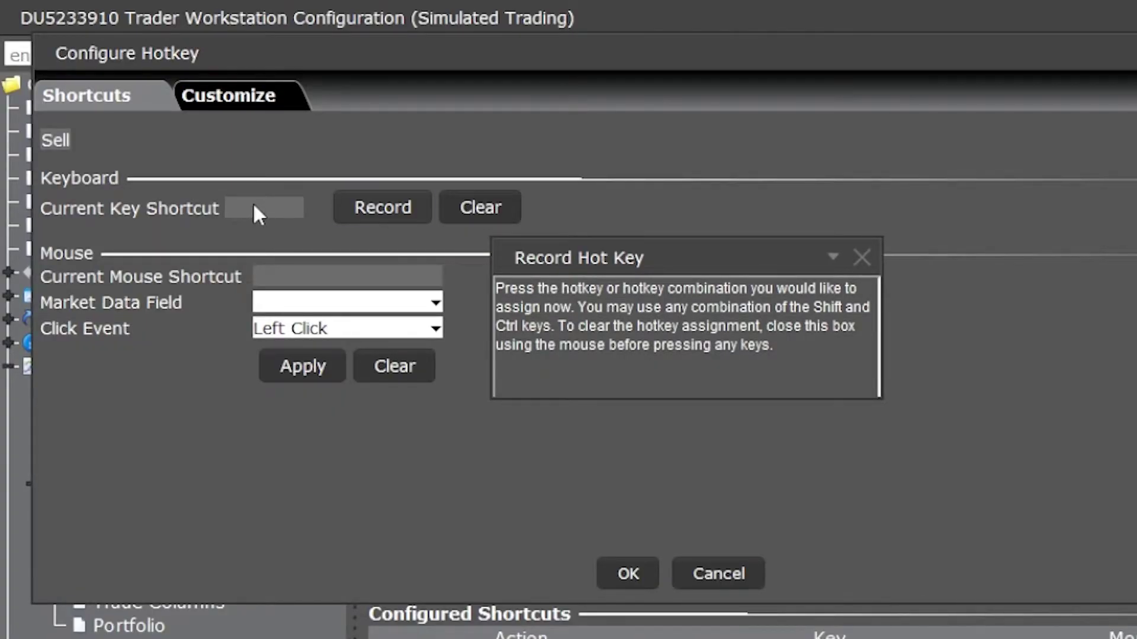
key("ctrl+s")
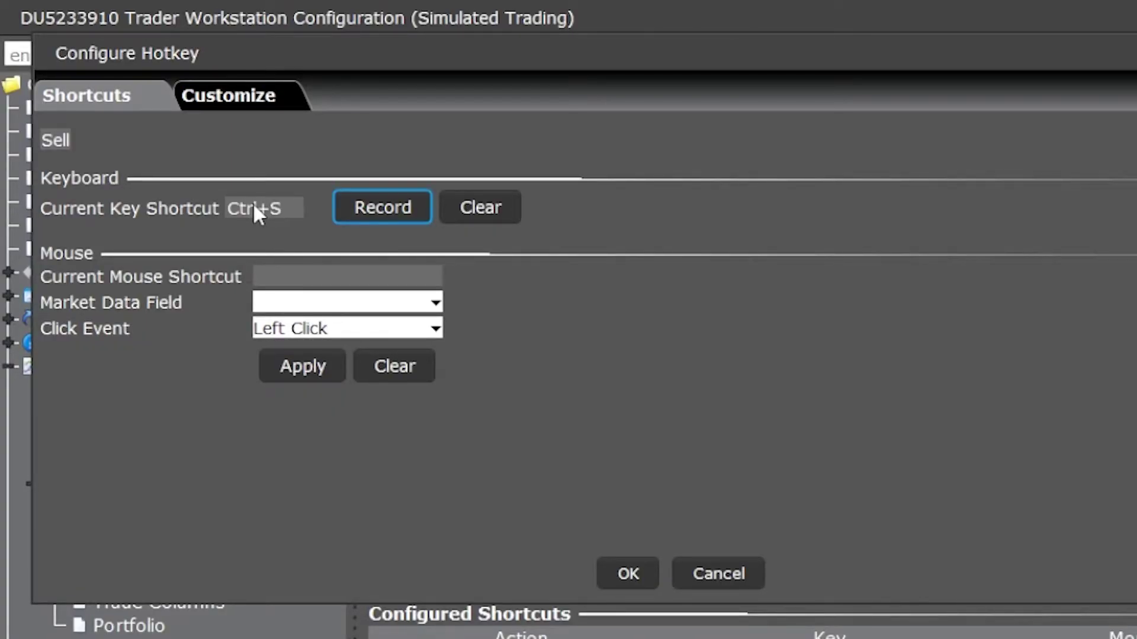
Customize the Sell hotkey's order with an absolute size of 5 and order type MKT
left_click(254, 94)
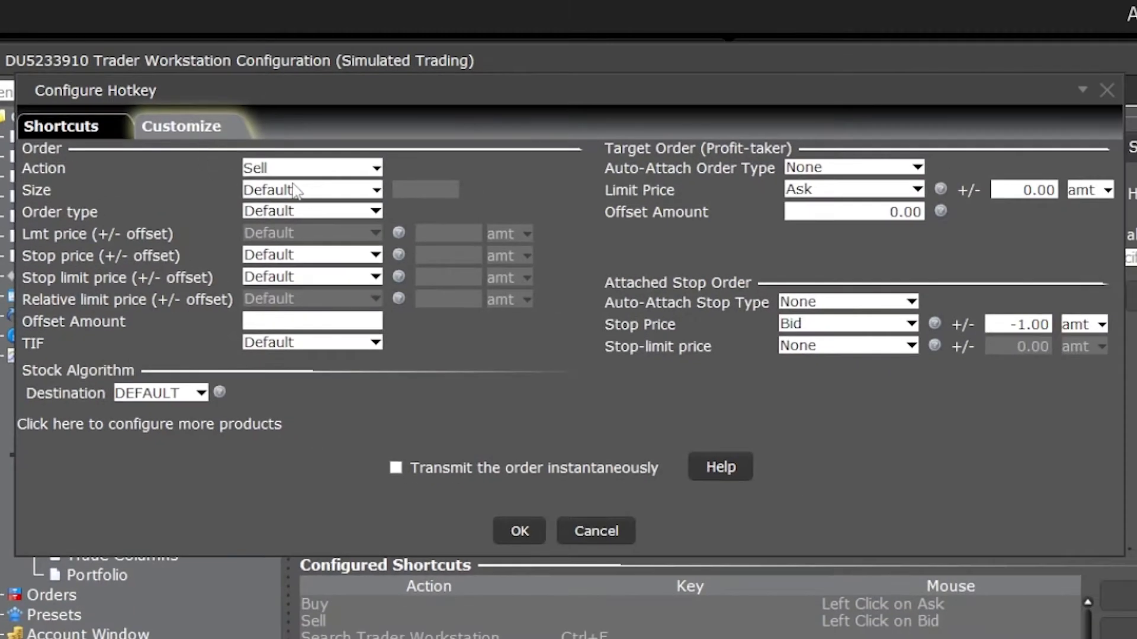
left_click(296, 191)
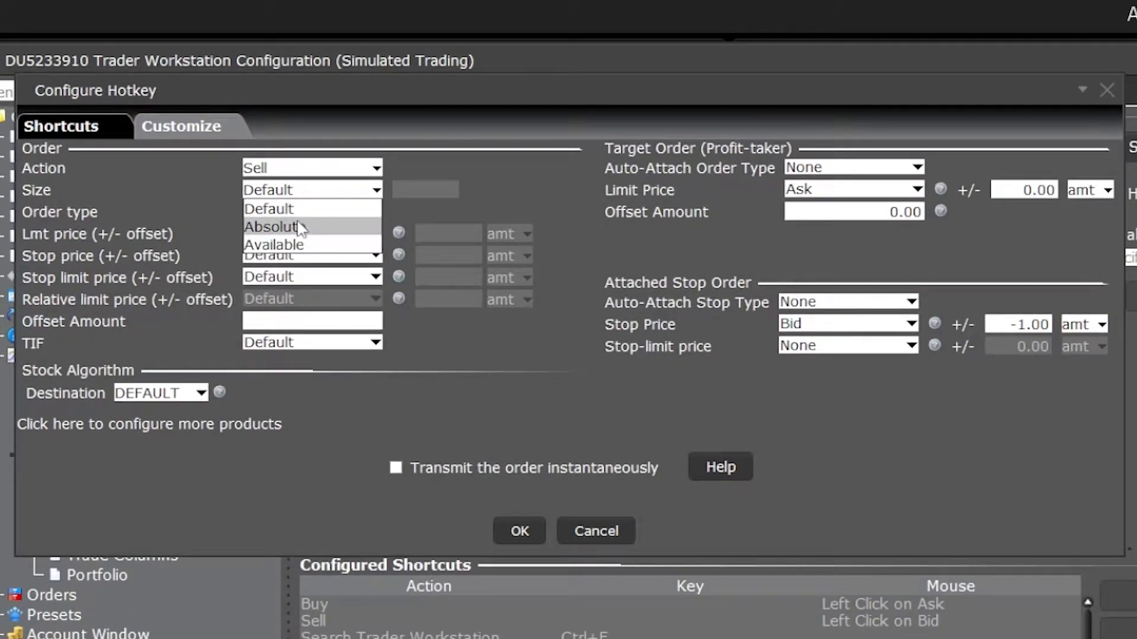
left_click(296, 225)
left_click(422, 188)
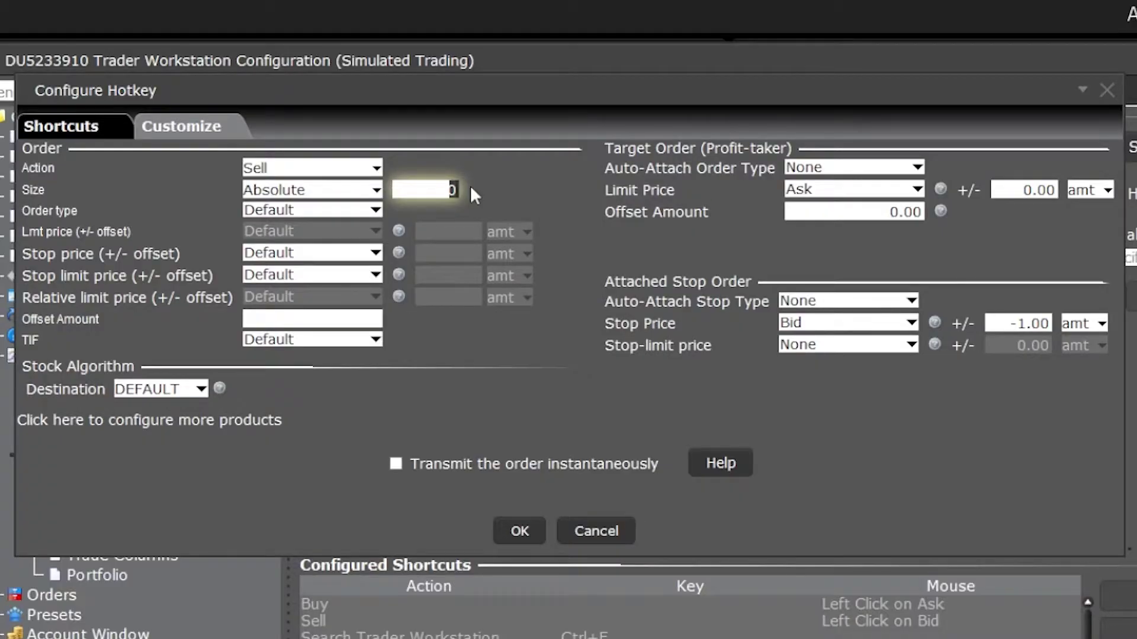
type("5")
left_click(328, 211)
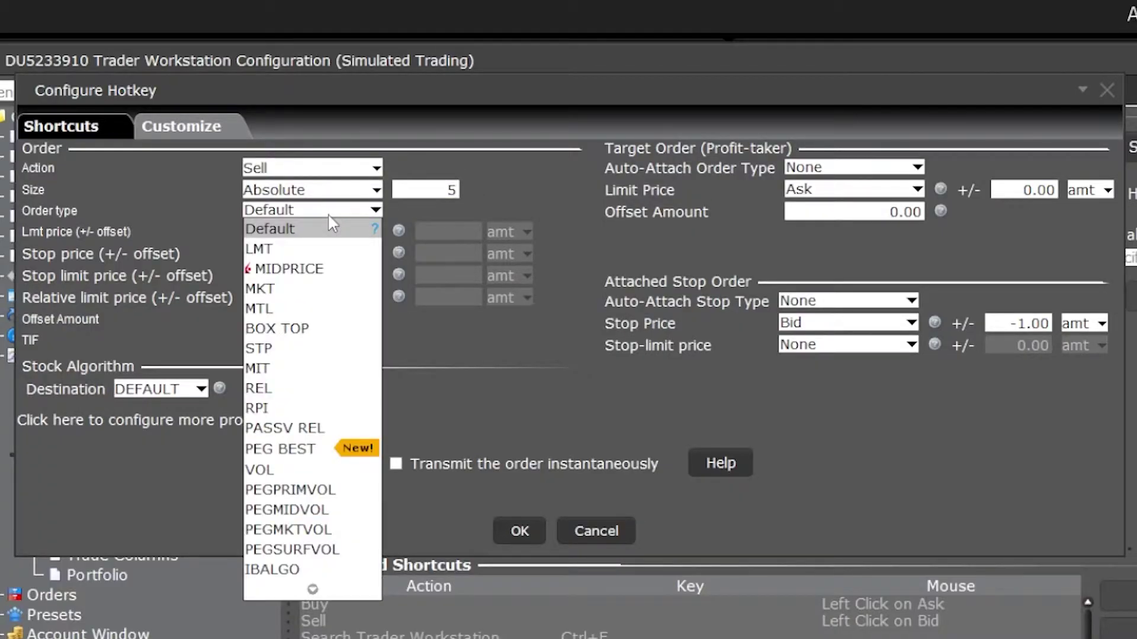
left_click(319, 286)
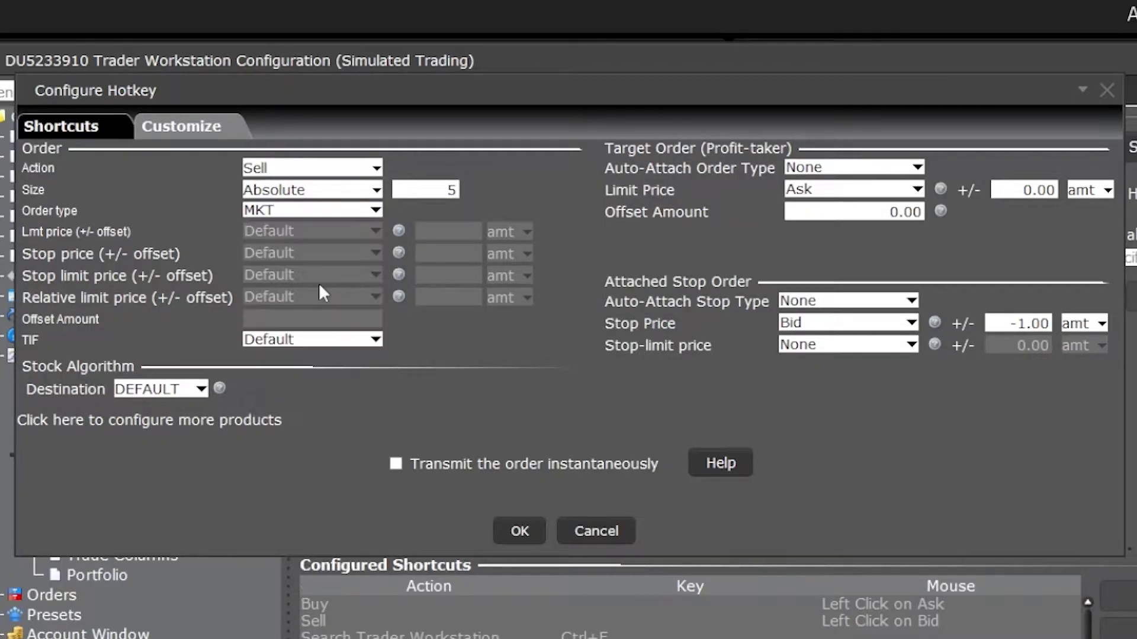
Enable instantaneous order transmission for the Sell hotkey, agree to the warning, and save the hotkey
left_click(396, 464)
left_click(598, 477)
left_click(519, 531)
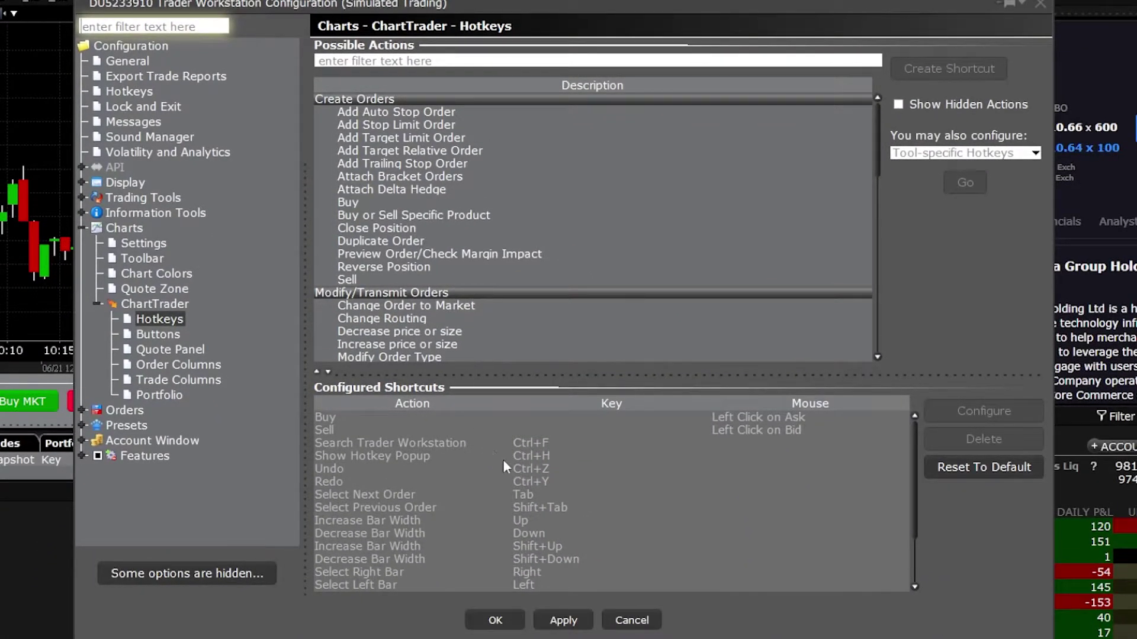
Check the configured shortcuts, save the configuration, and trigger the new Buy hotkey on the BABA chart
scroll(403, 489, "down", 2)
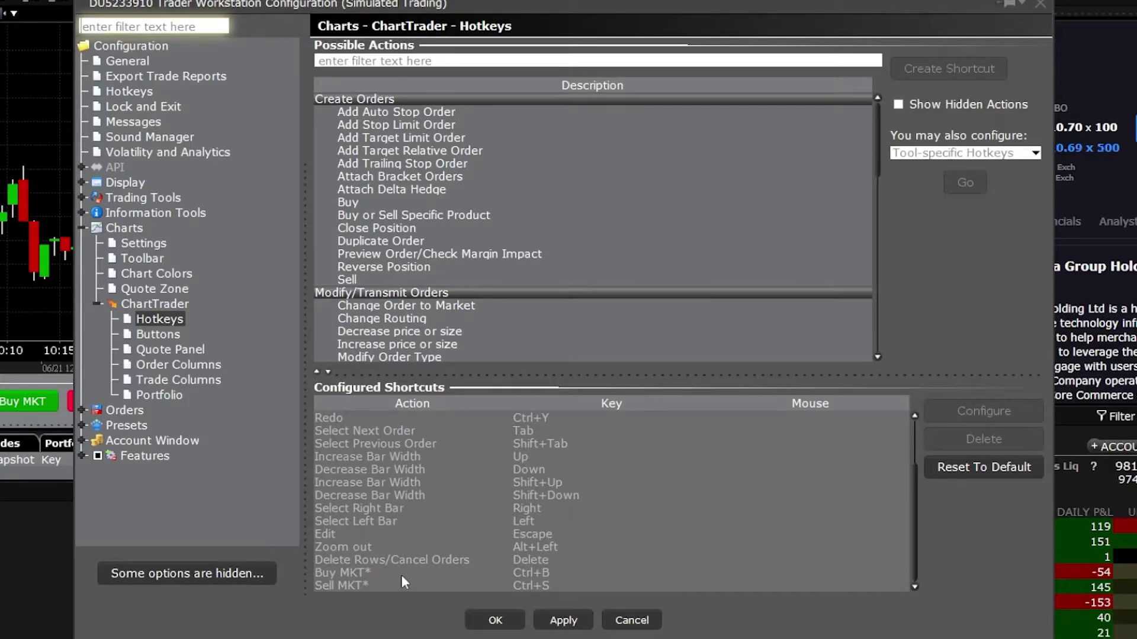
left_click(494, 620)
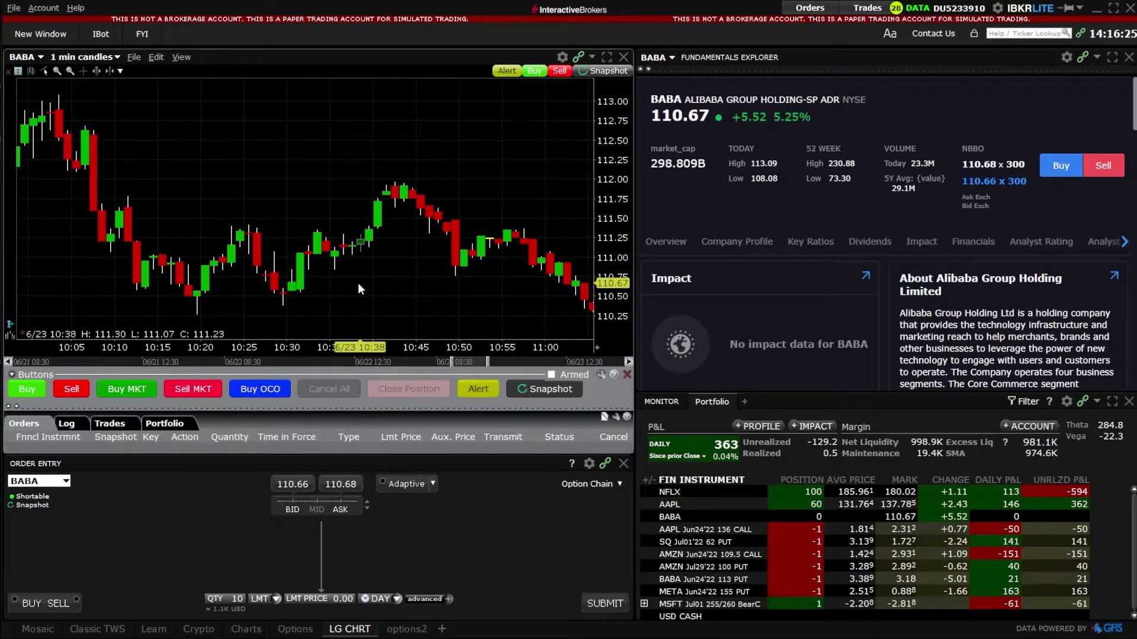
key("b")
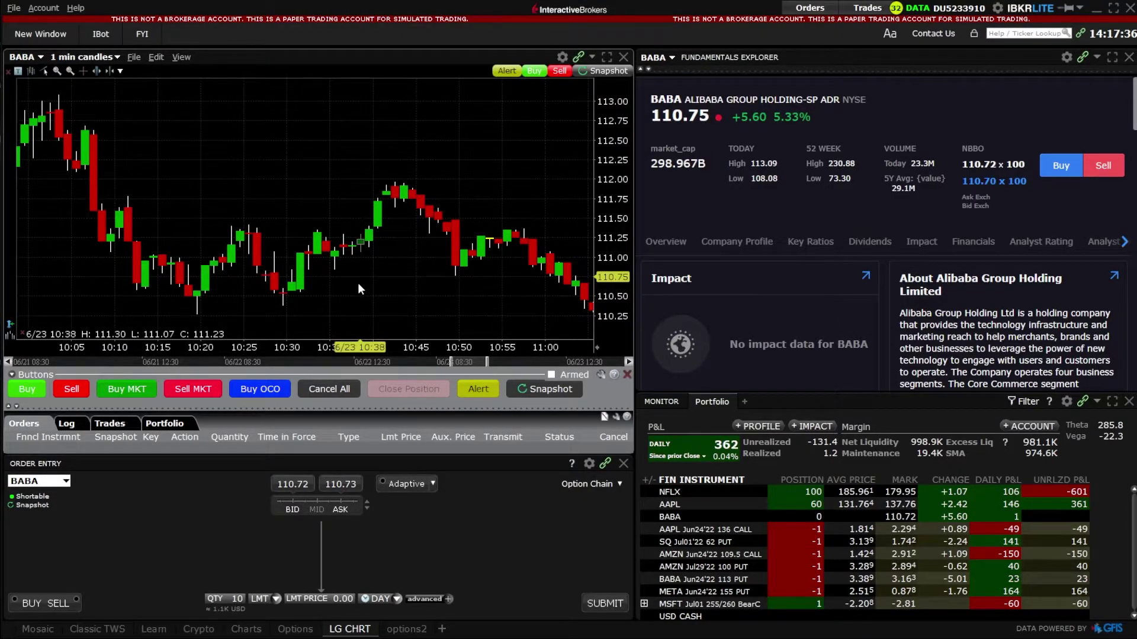
Reopen the chart's configuration at the ChartTrader hotkeys
left_click(561, 57)
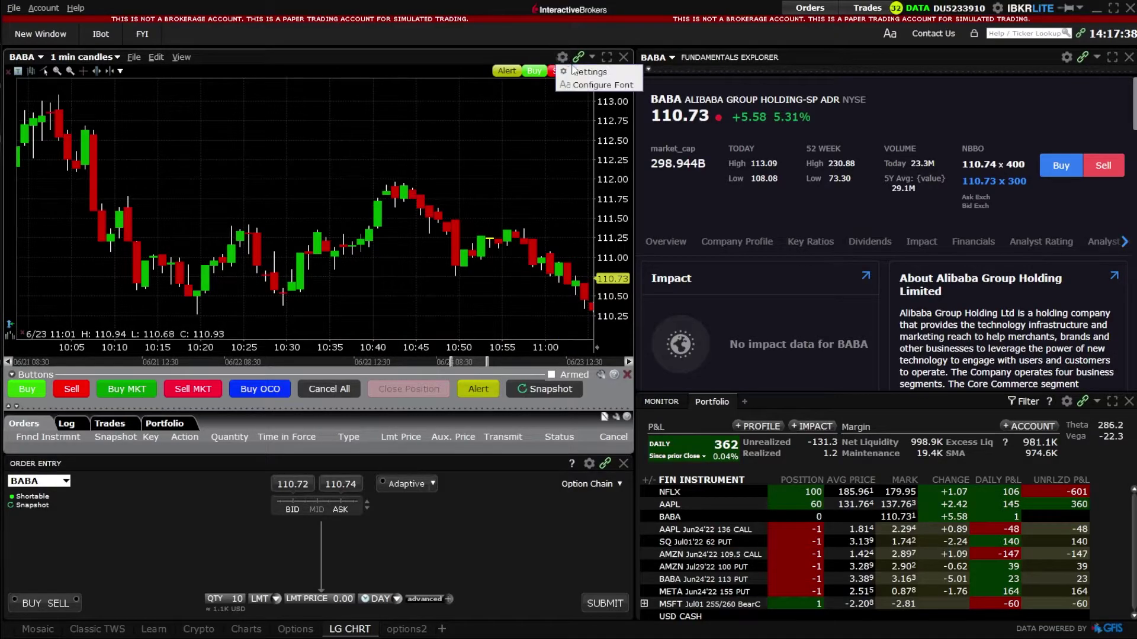
left_click(578, 71)
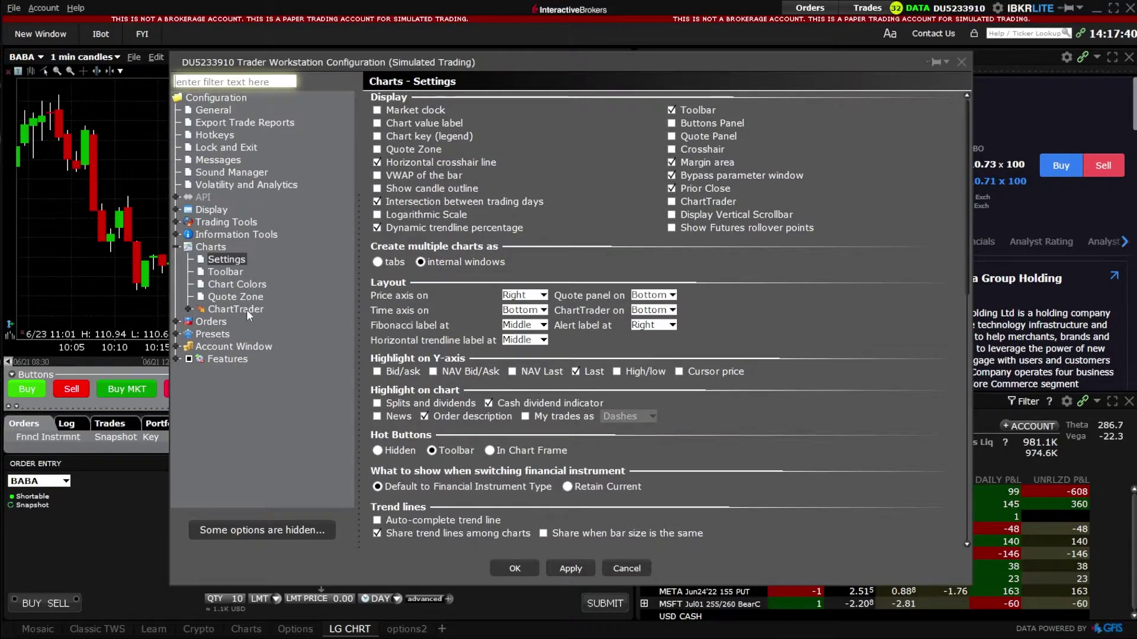
left_click(244, 309)
left_click(408, 110)
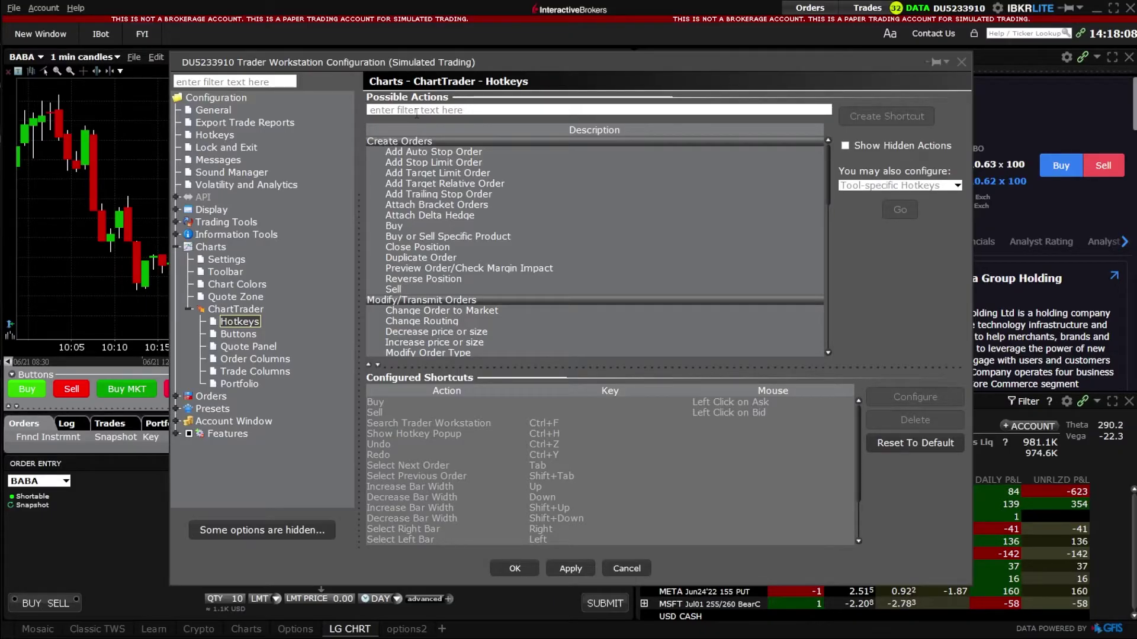
Create another ChartTrader shortcut for the Buy action and record Shift+B as its key combination
left_click(422, 225)
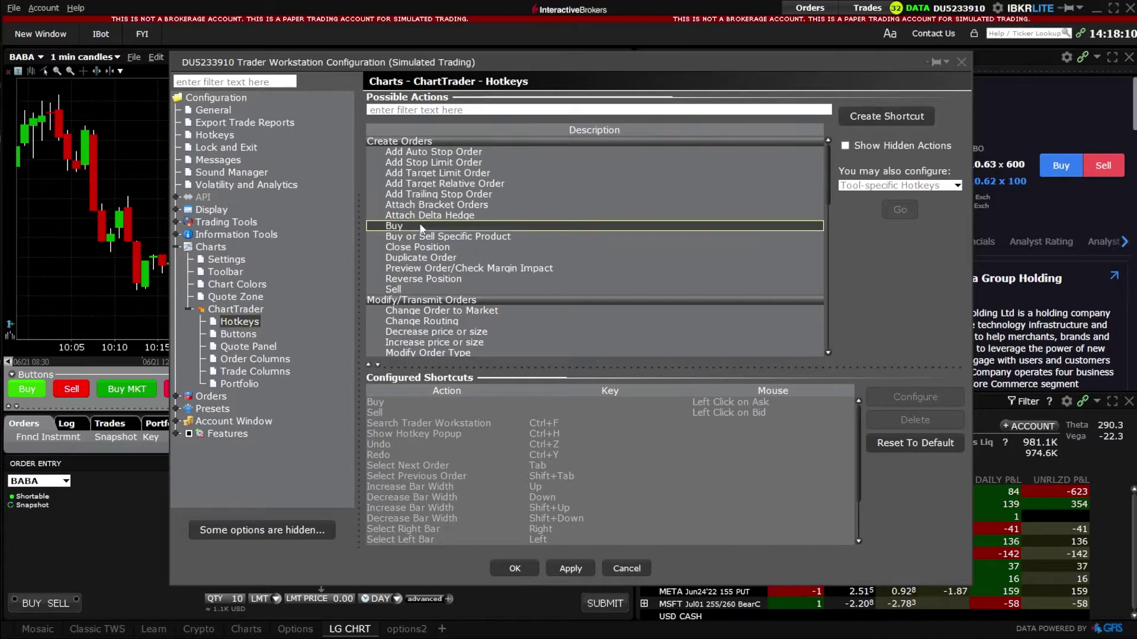
left_click(883, 122)
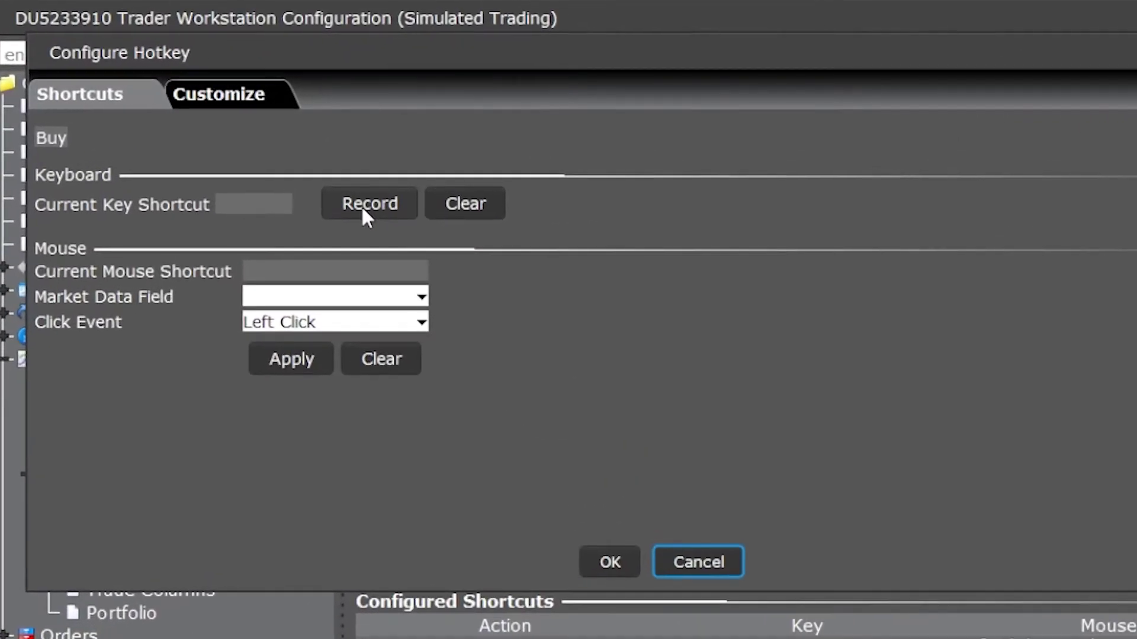
left_click(369, 164)
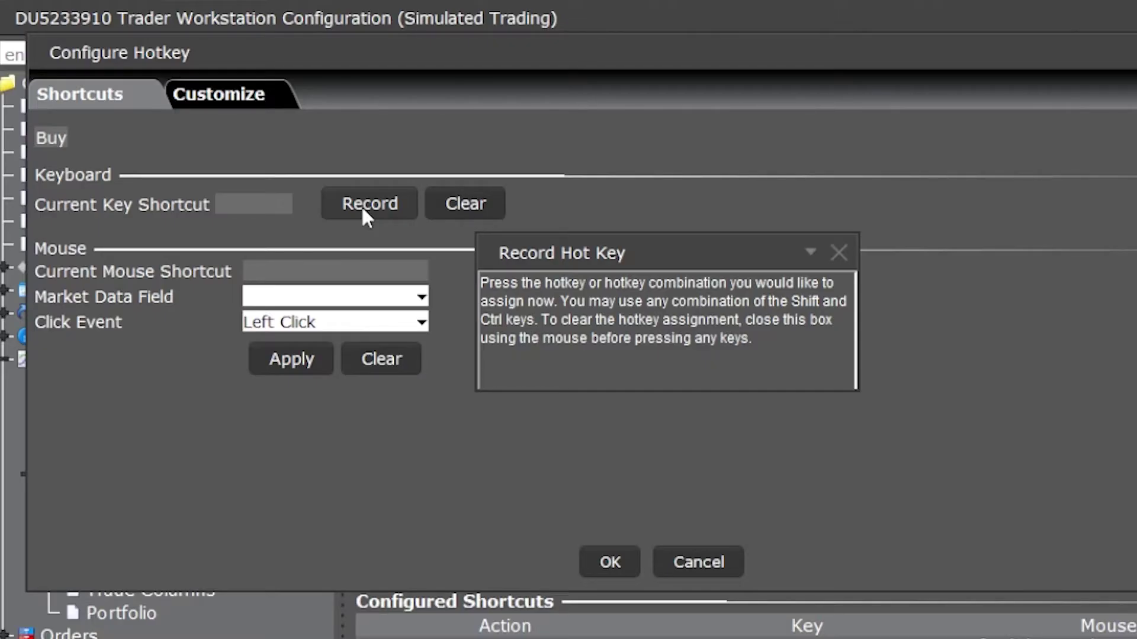
key("shift+b")
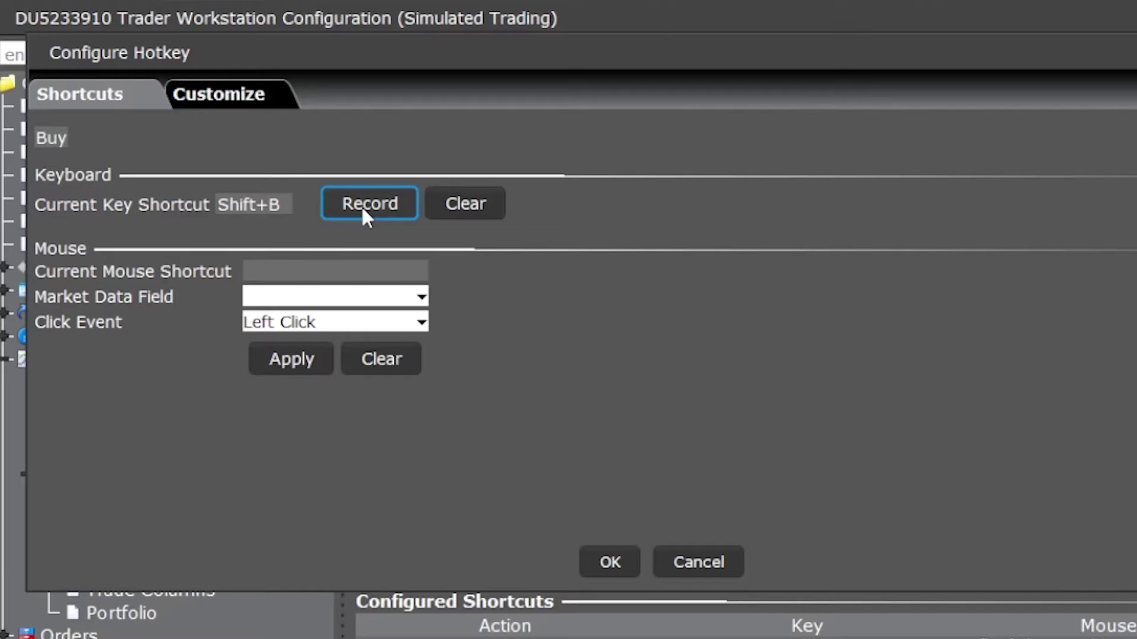
Customize the new Buy hotkey's order with an absolute size of 5 and order type MKT
left_click(257, 95)
left_click(357, 171)
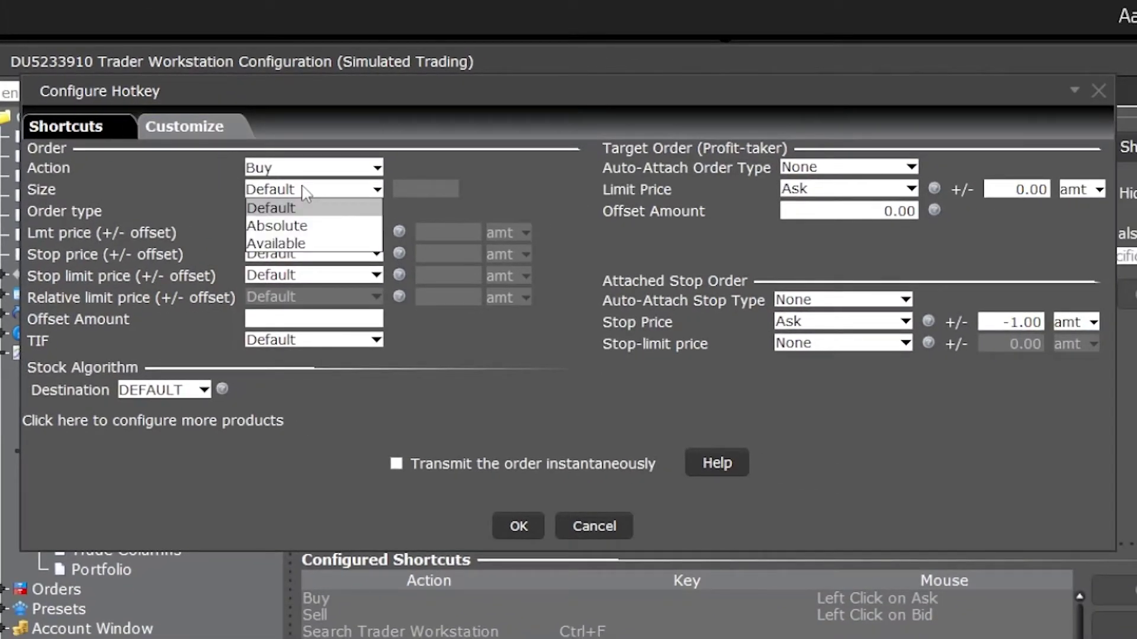
left_click(305, 226)
double_click(418, 194)
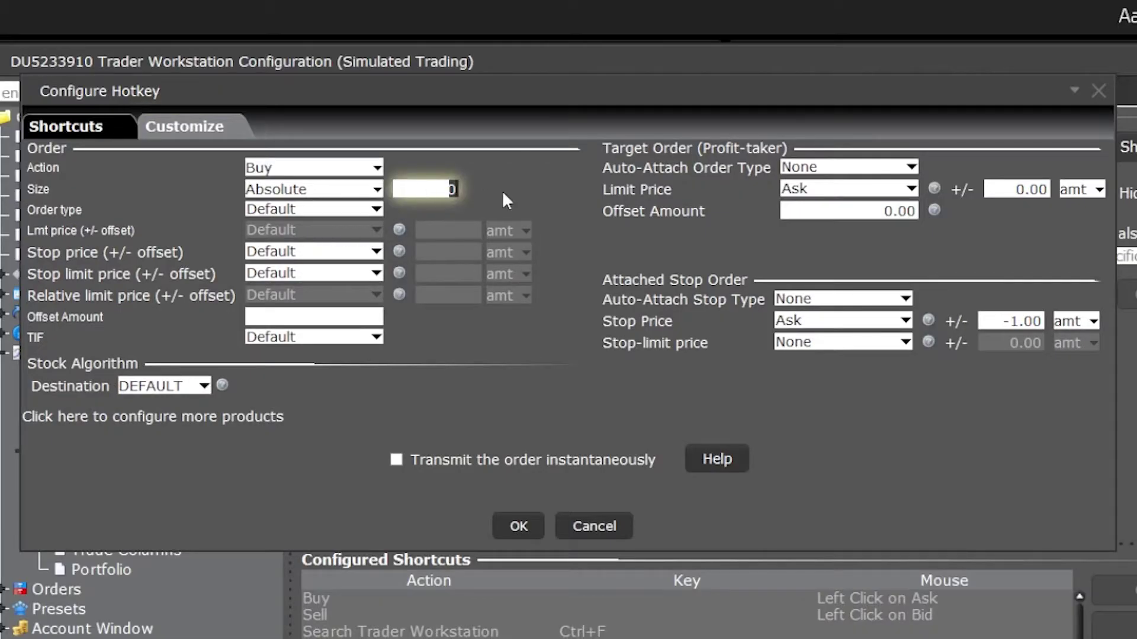
type("5")
left_click(343, 210)
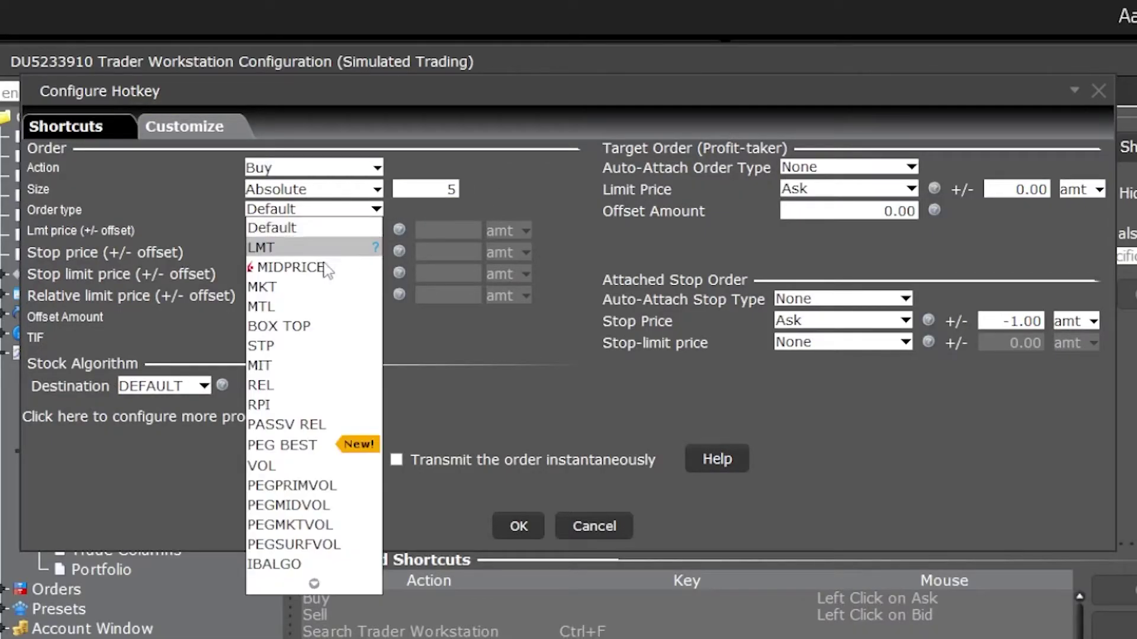
left_click(313, 288)
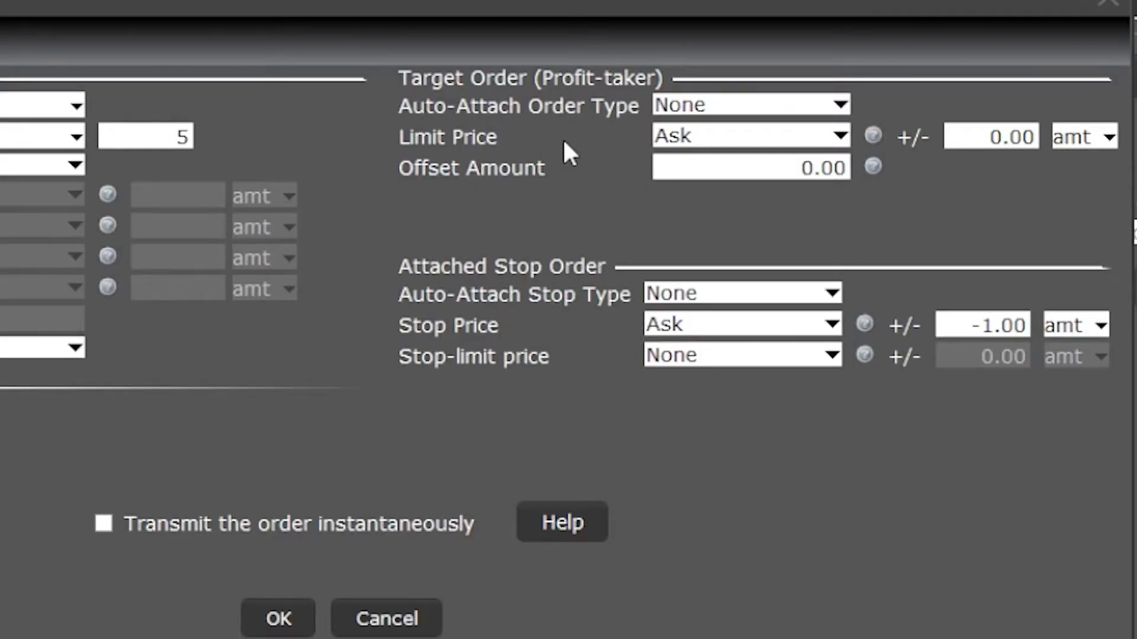
Attach an LMT profit-taker at Ask +.50 and a Stop order at Ask -.25 to the Buy hotkey
left_click(699, 108)
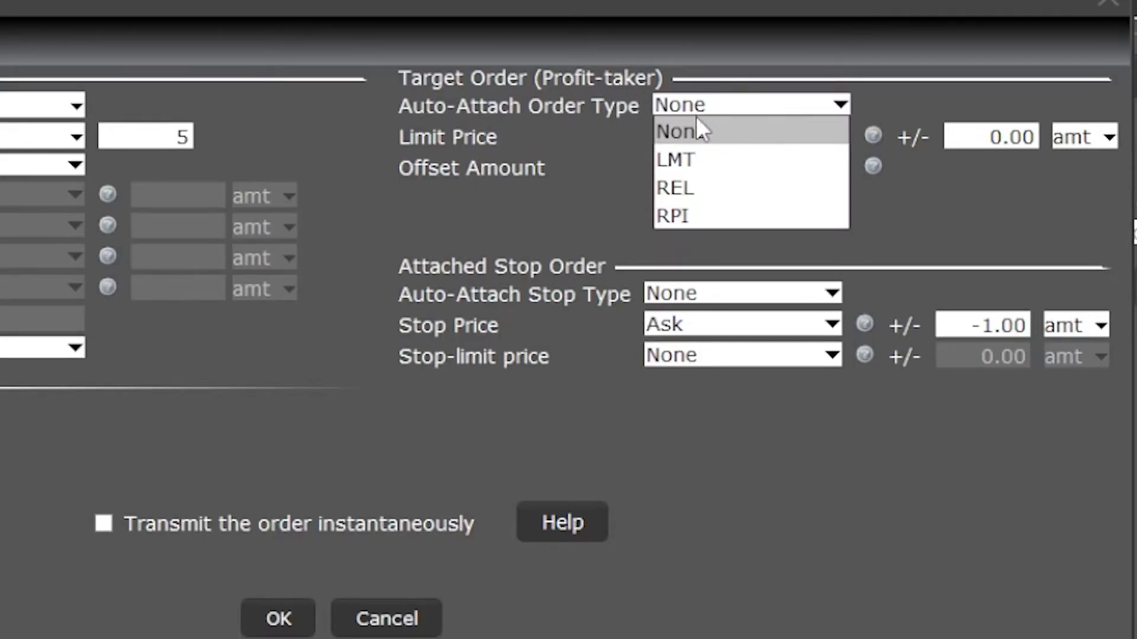
left_click(697, 157)
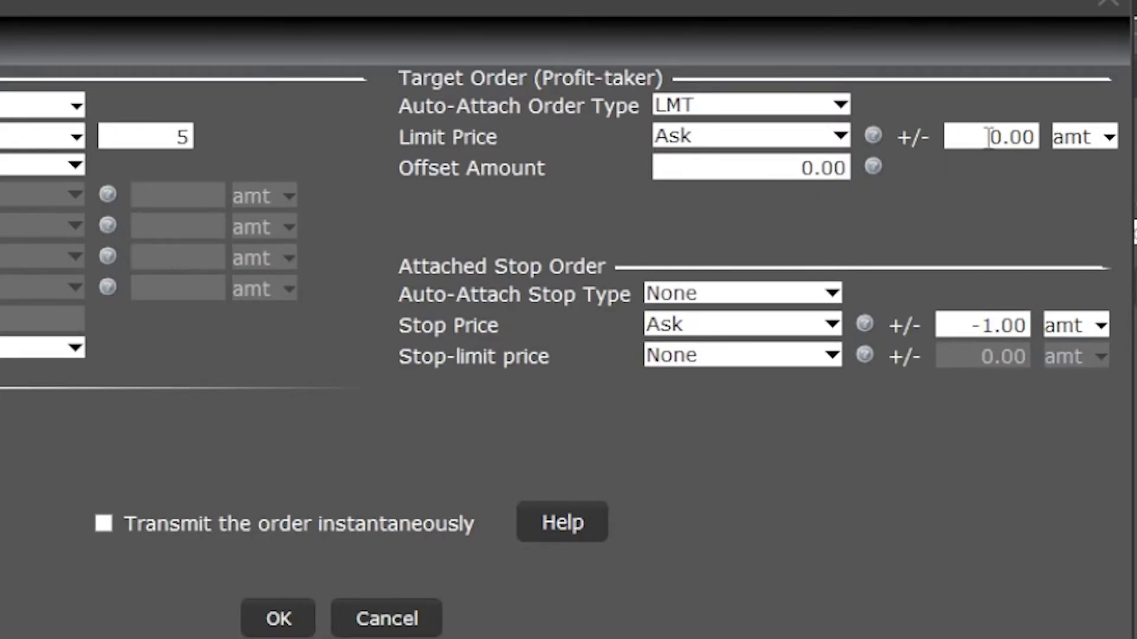
left_click_drag(987, 137, 1039, 139)
type(".50")
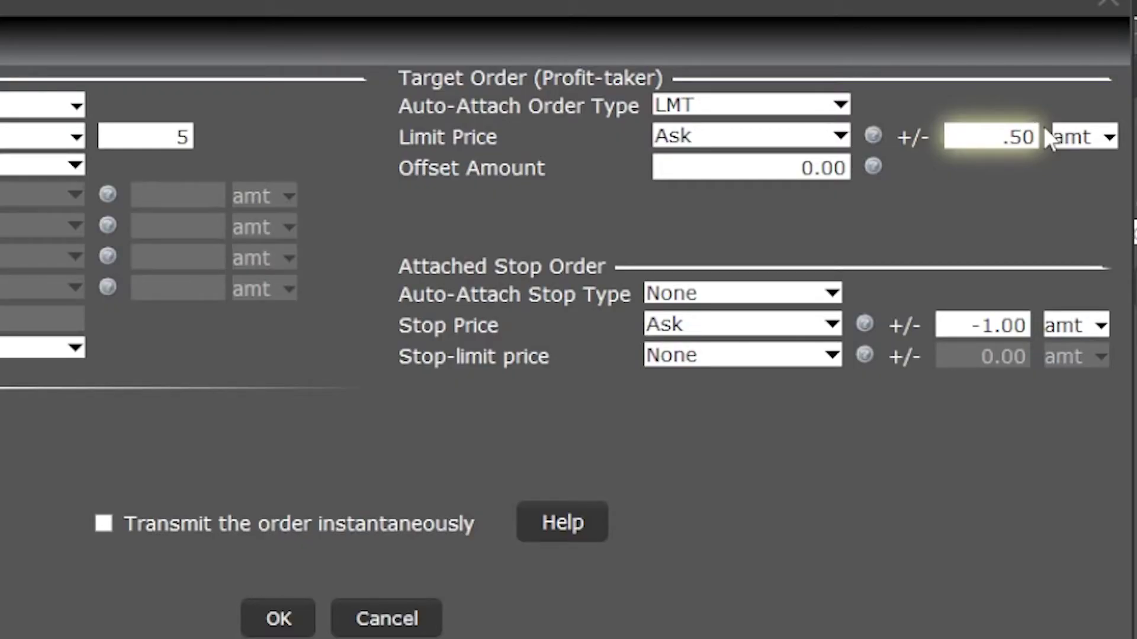
left_click(727, 303)
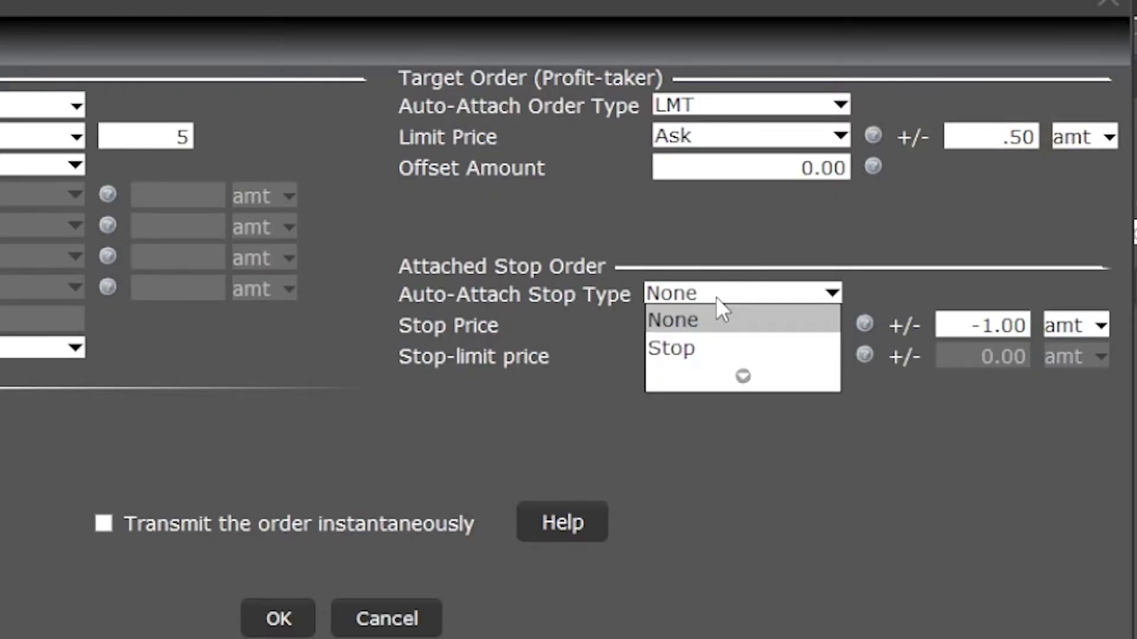
left_click(721, 348)
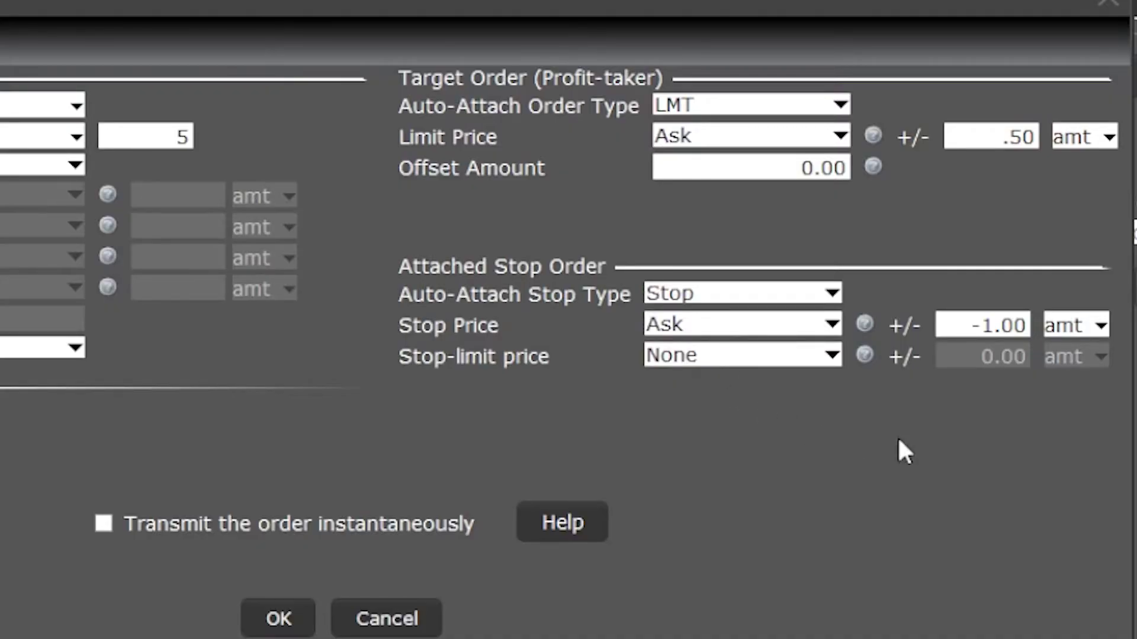
left_click_drag(971, 324, 1077, 294)
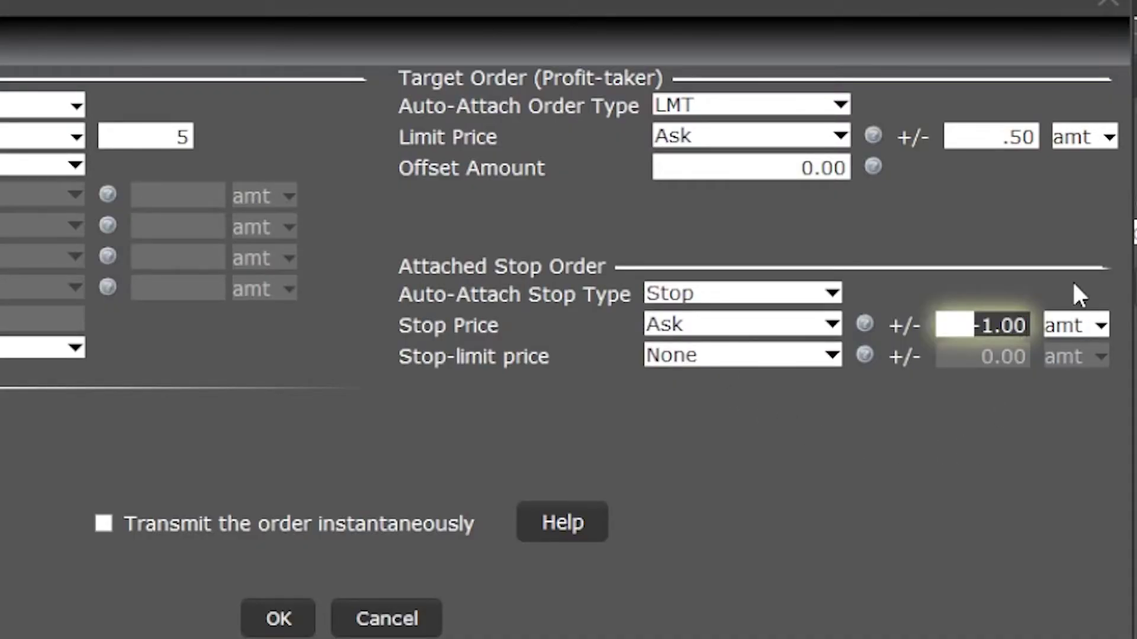
type("-.25")
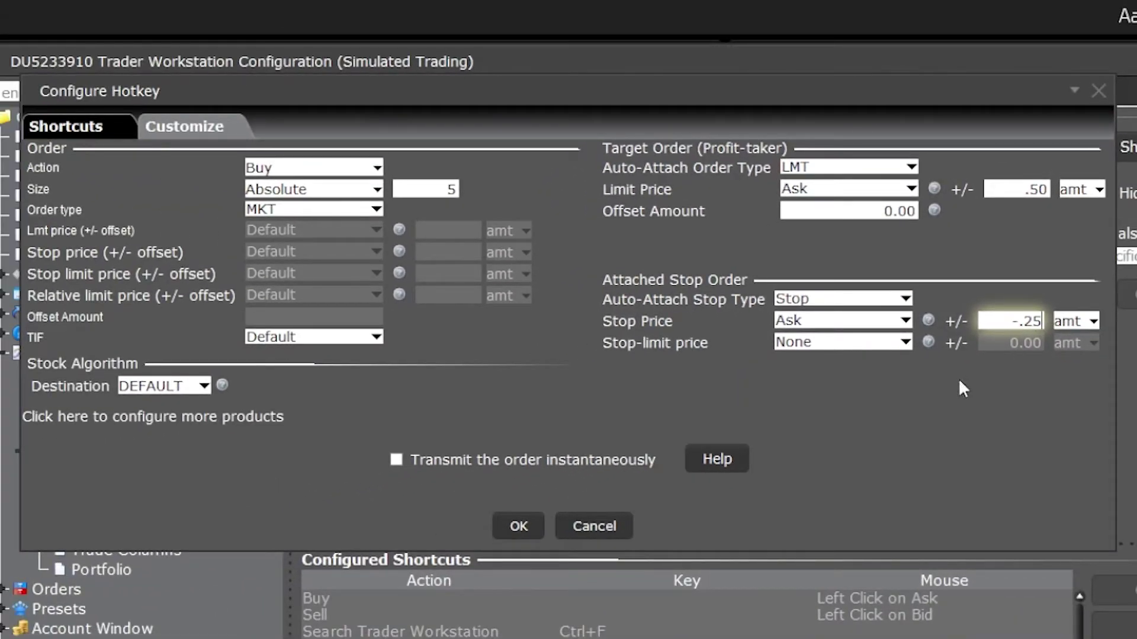
Enable instantaneous order transmission for the bracket Buy hotkey, agree to the warning, and save the hotkey
left_click(396, 460)
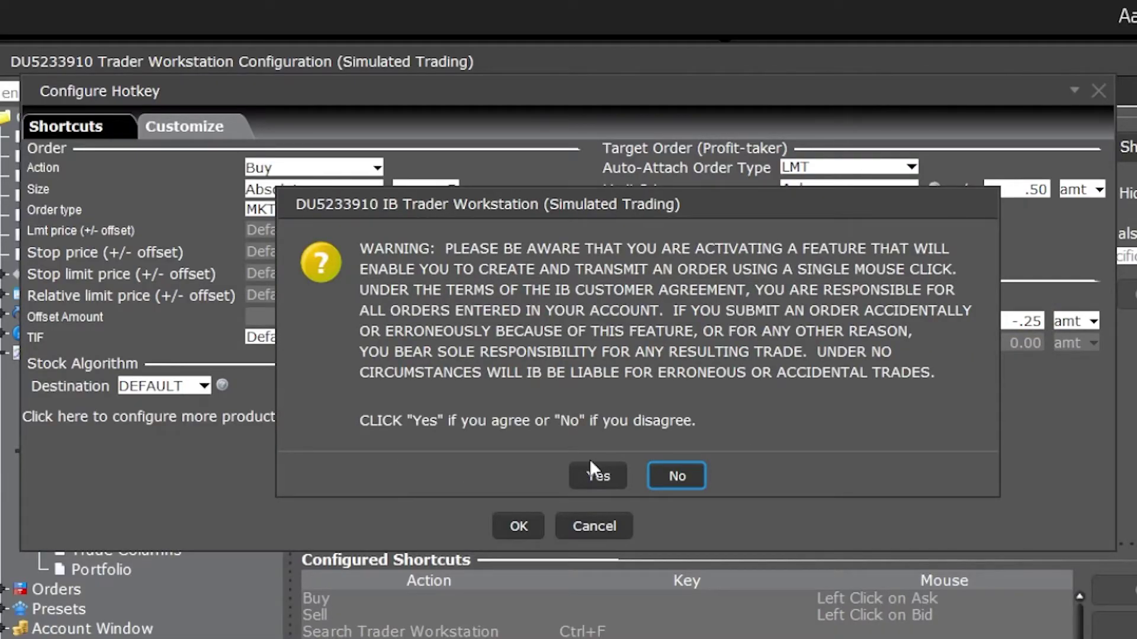
left_click(597, 473)
left_click(528, 520)
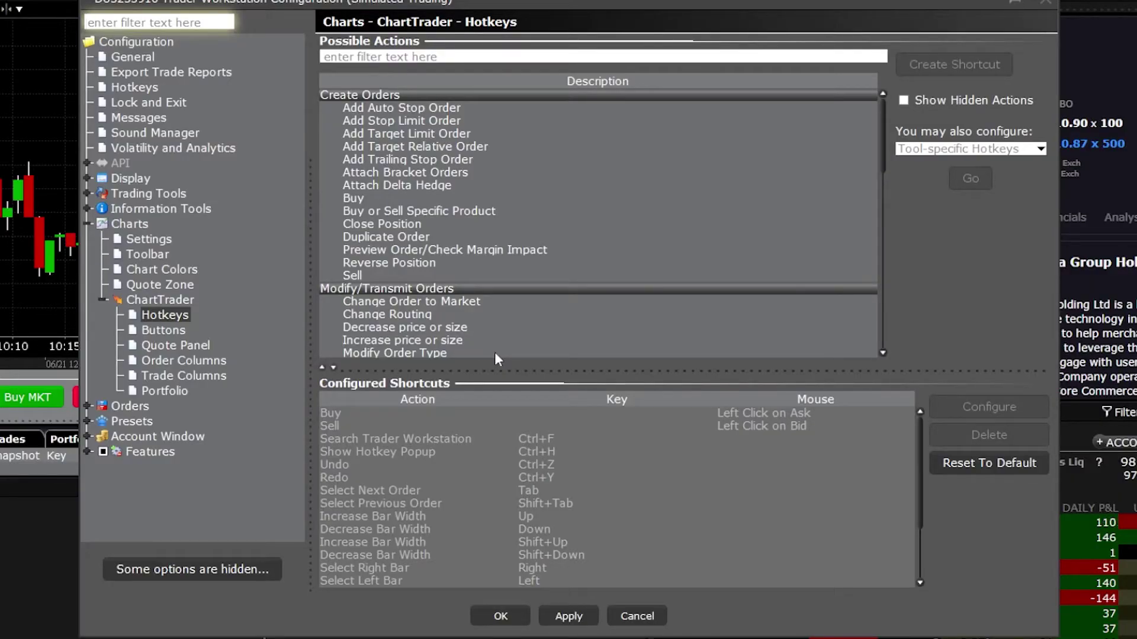
Create a Close Position shortcut assigned to Ctrl+C with Time in Force set to DAY
left_click(412, 223)
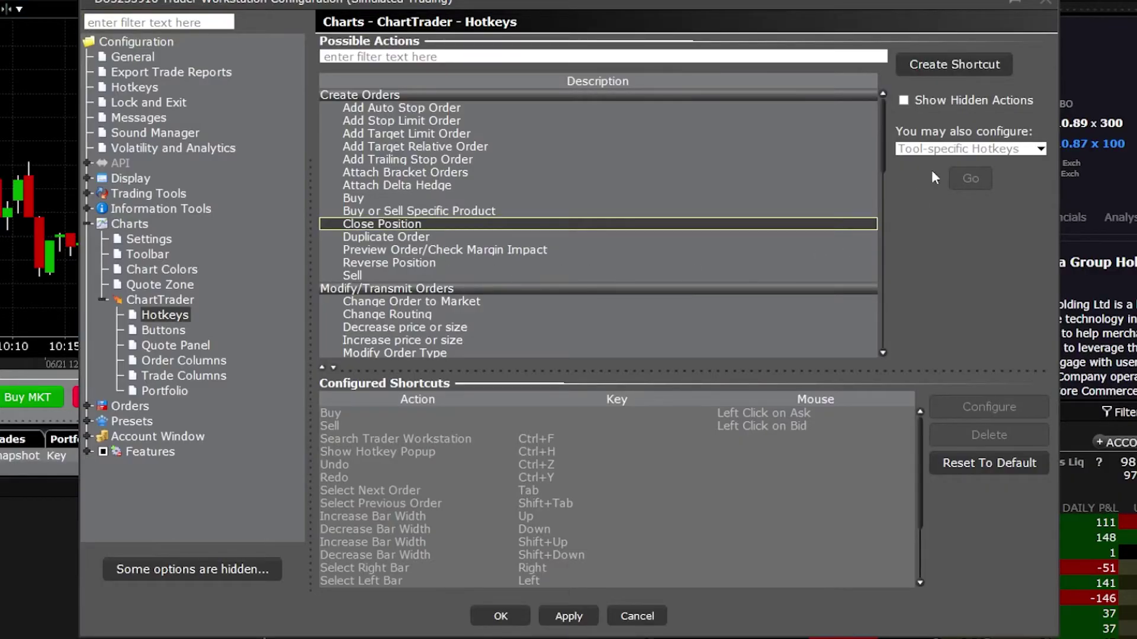
left_click(973, 63)
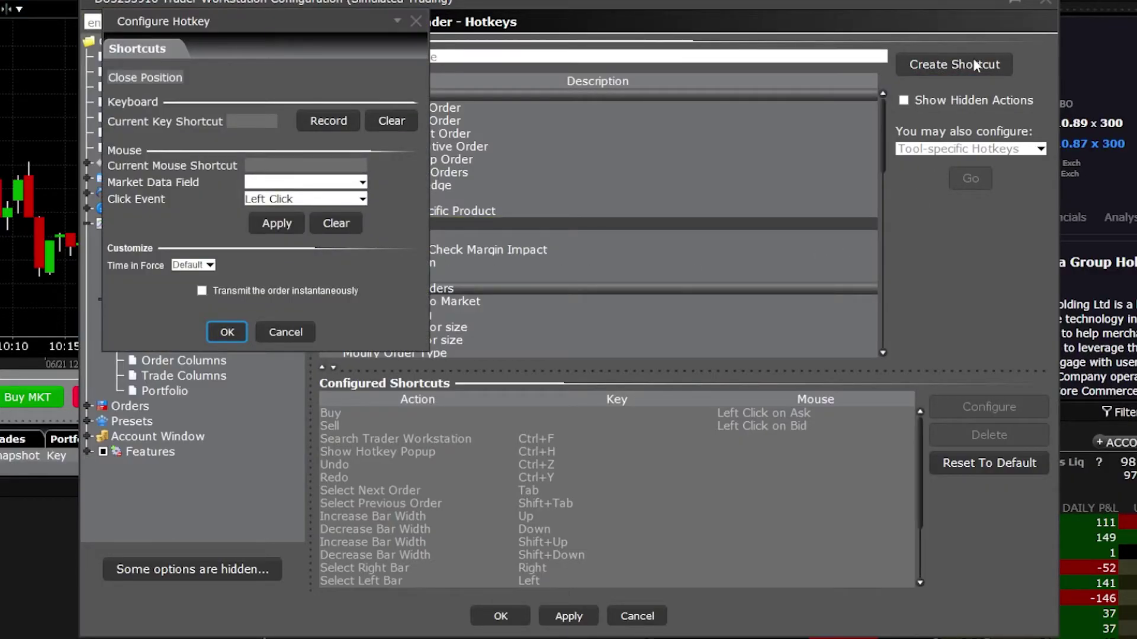
left_click(329, 121)
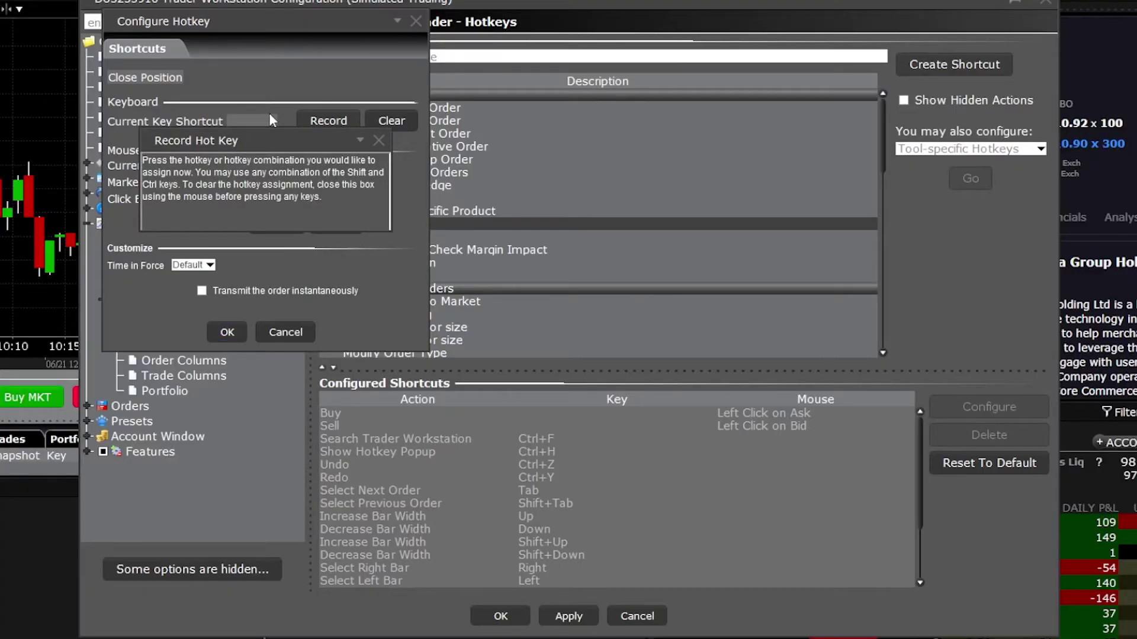
key("ctrl+c")
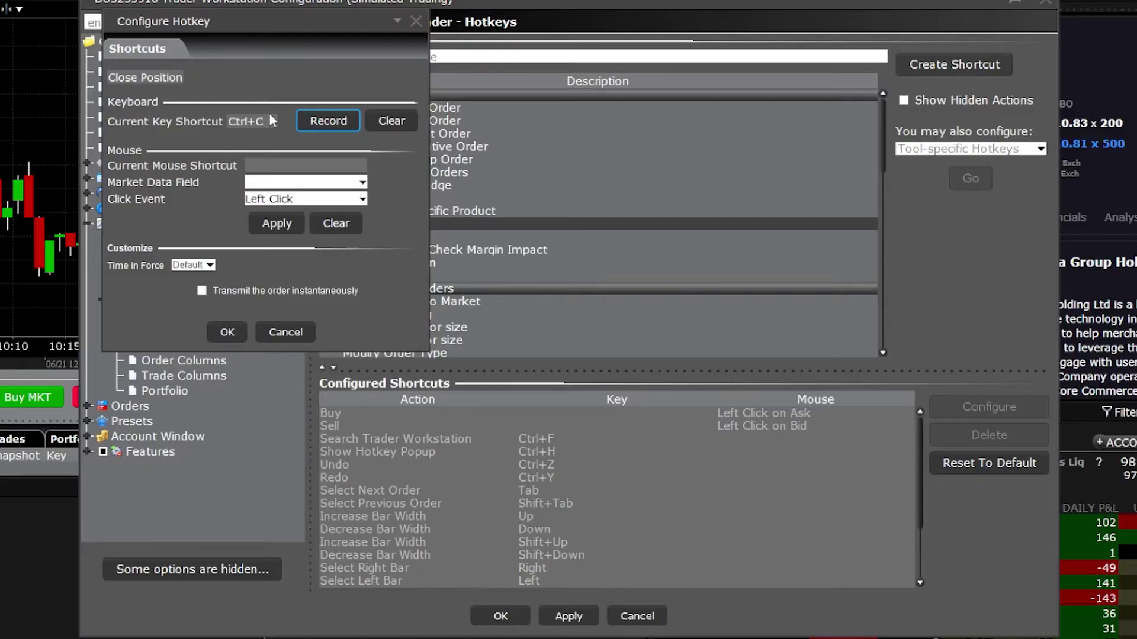
left_click(207, 264)
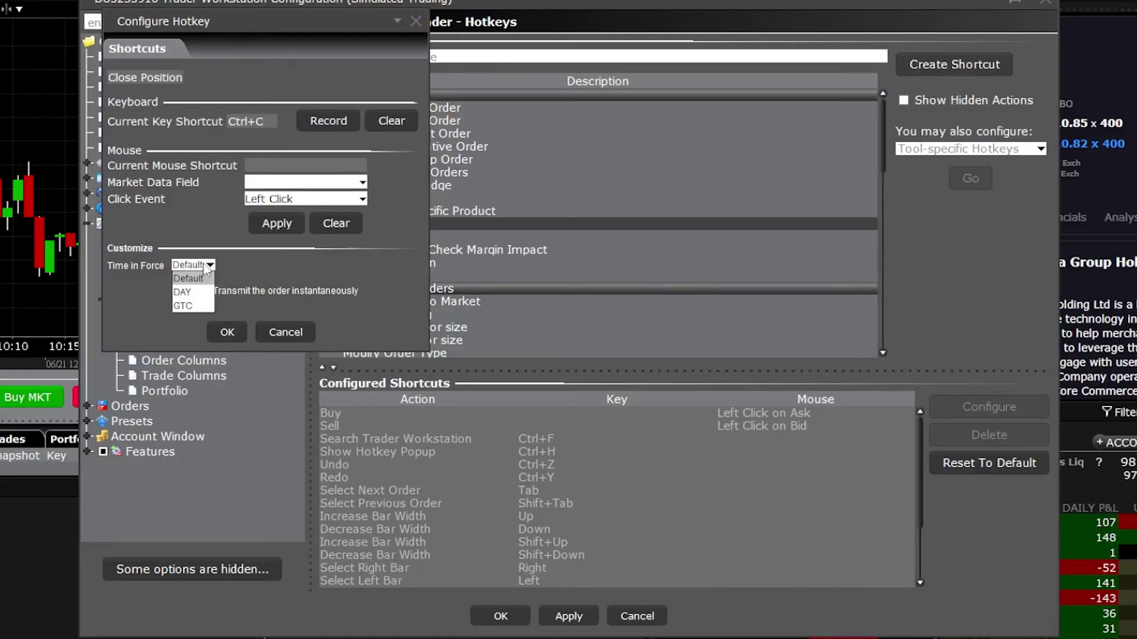
left_click(195, 294)
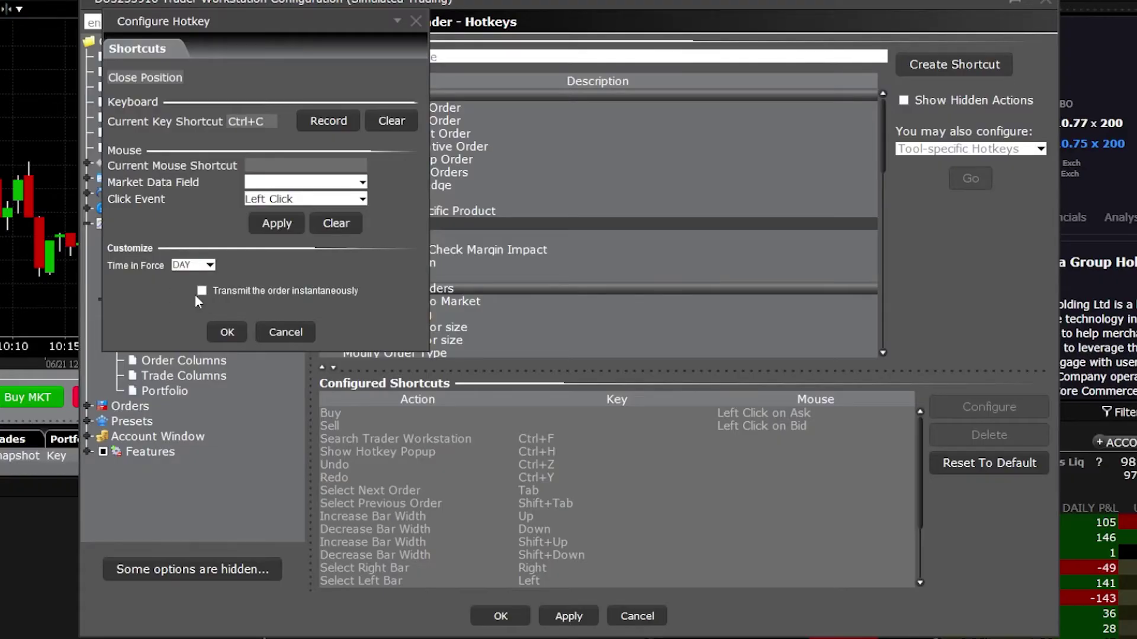
Enable instantaneous transmission for the Close Position hotkey, agree to the warning, save it, and browse the remaining possible actions
left_click(199, 291)
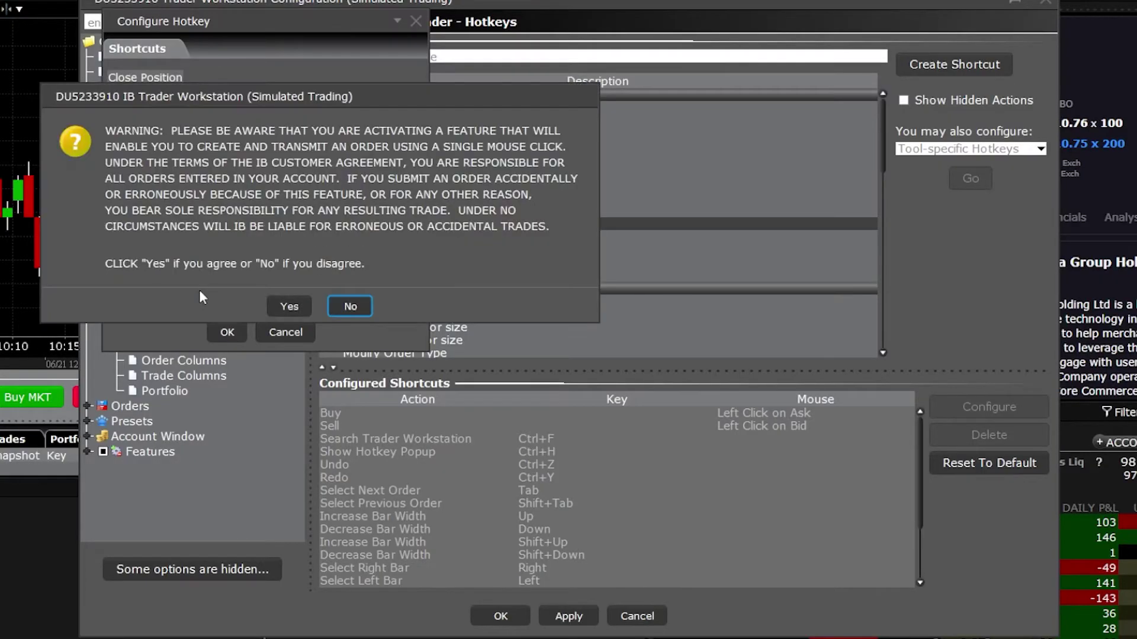
left_click(278, 306)
left_click(227, 330)
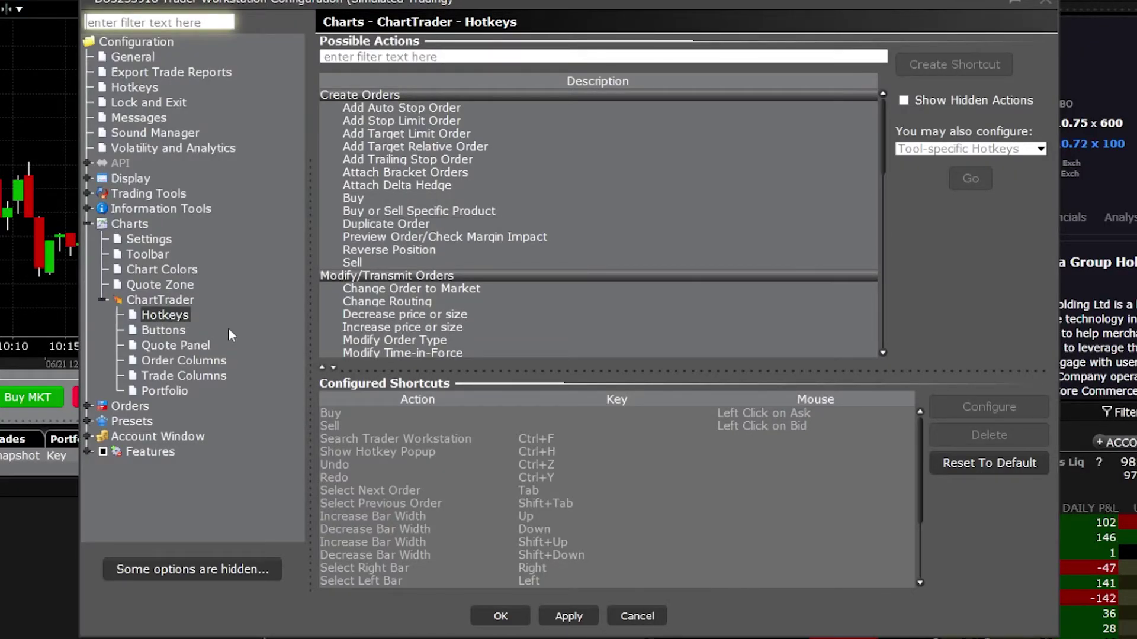
scroll(363, 235, "down", 7)
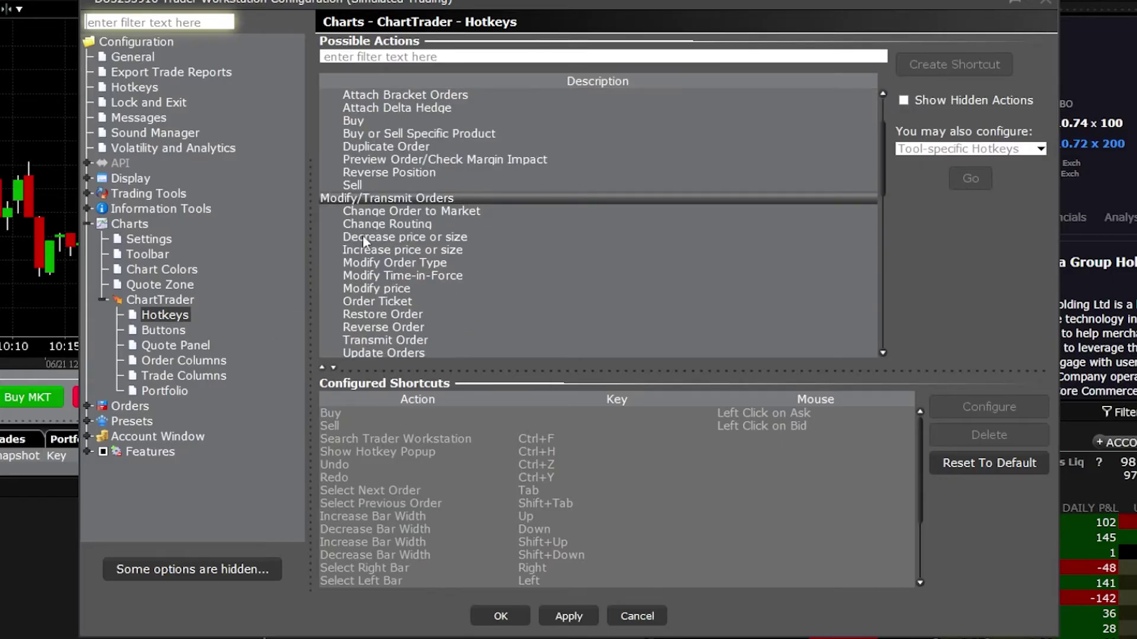
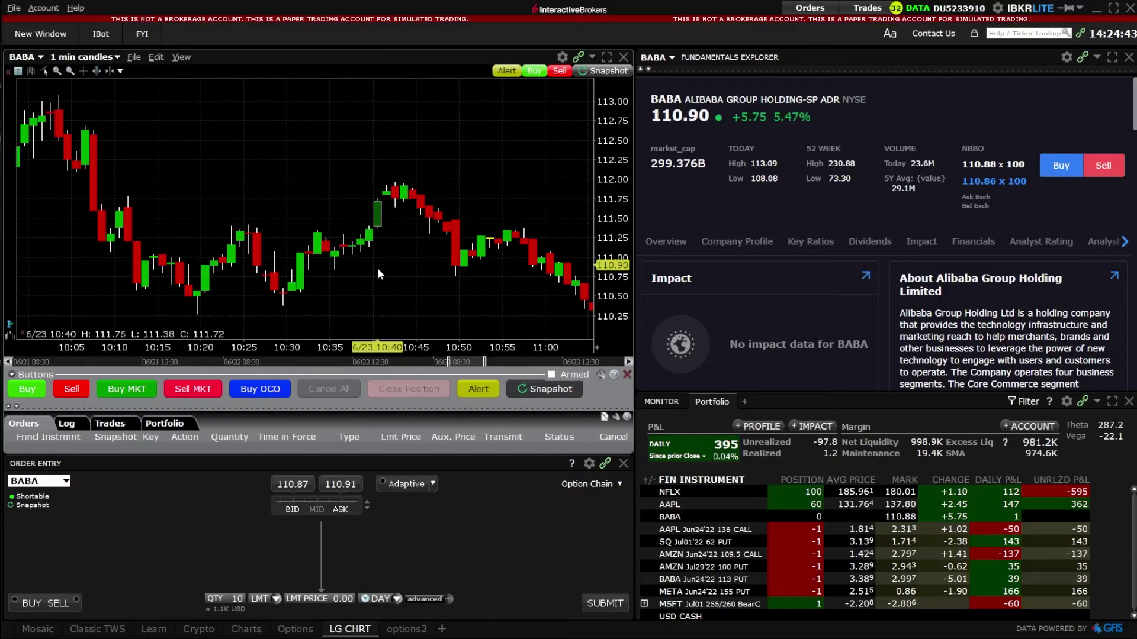
Trigger the bracket Buy hotkey on the BABA chart and move the attached sell limit order to 111.25
key("b")
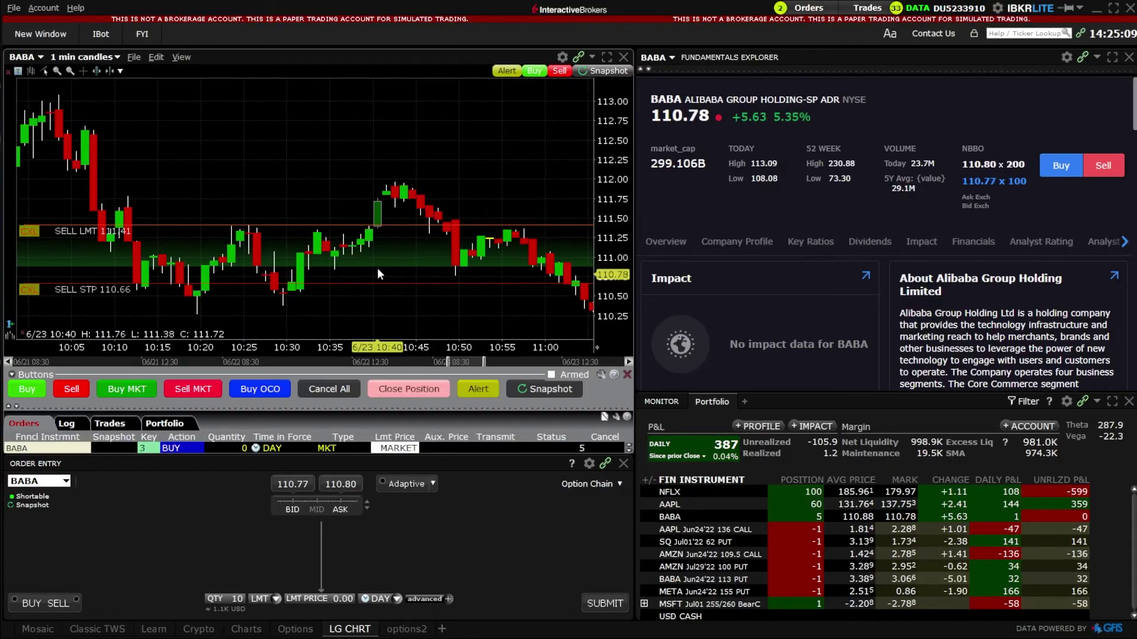
left_click(345, 225)
left_click_drag(347, 230, 350, 209)
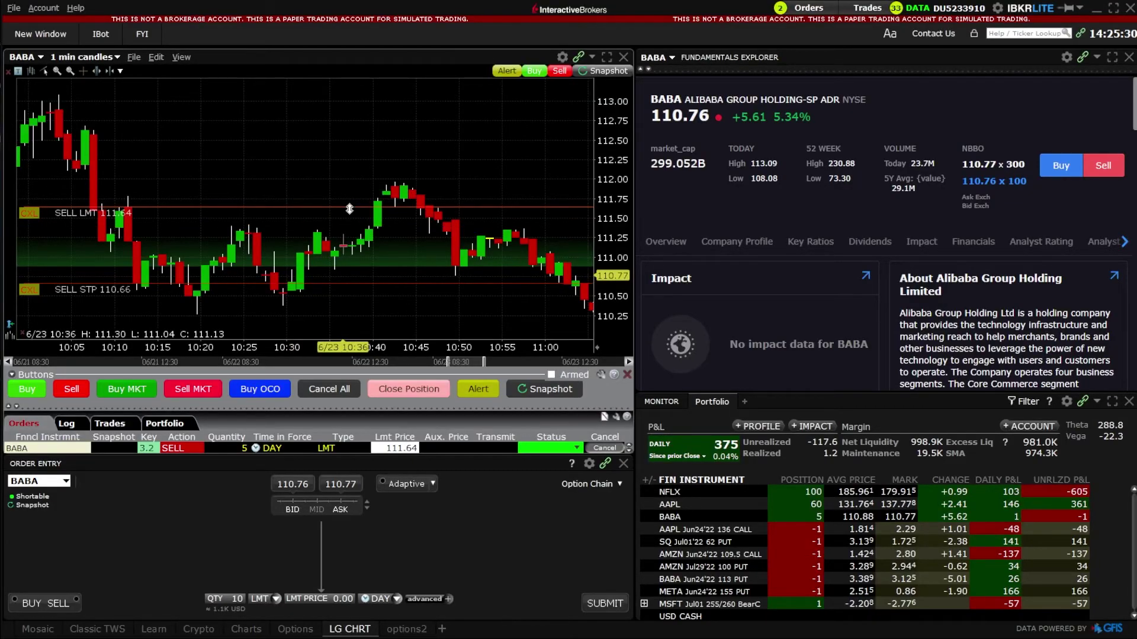
left_click_drag(349, 209, 348, 240)
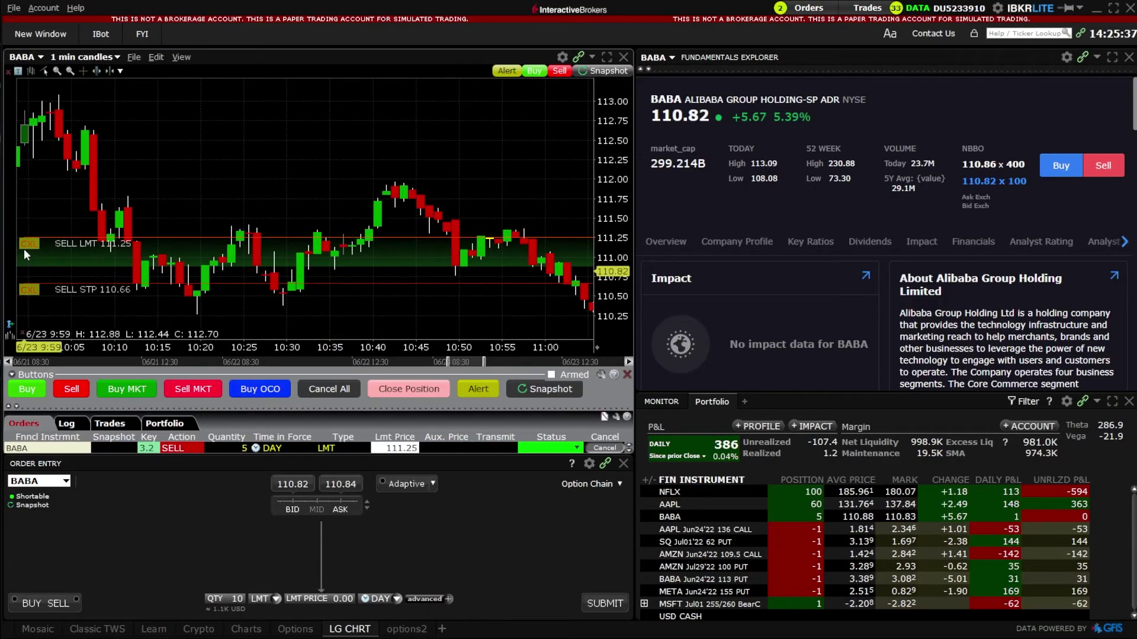
Cancel the attached bracket sell orders from the sell limit line on the BABA chart
left_click(26, 243)
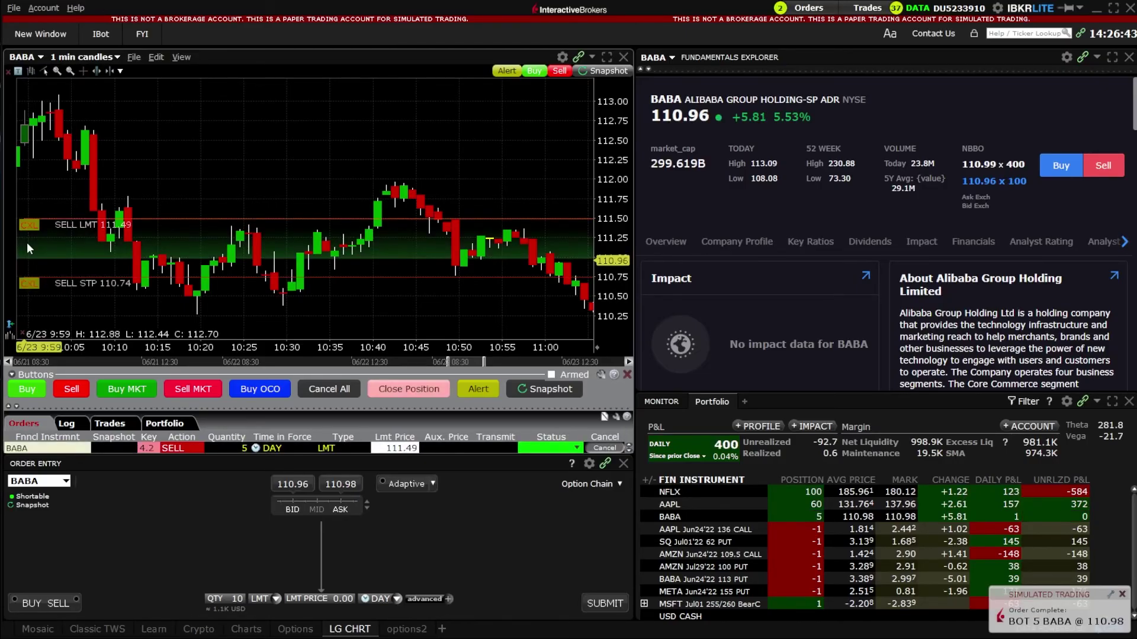
left_click(34, 225)
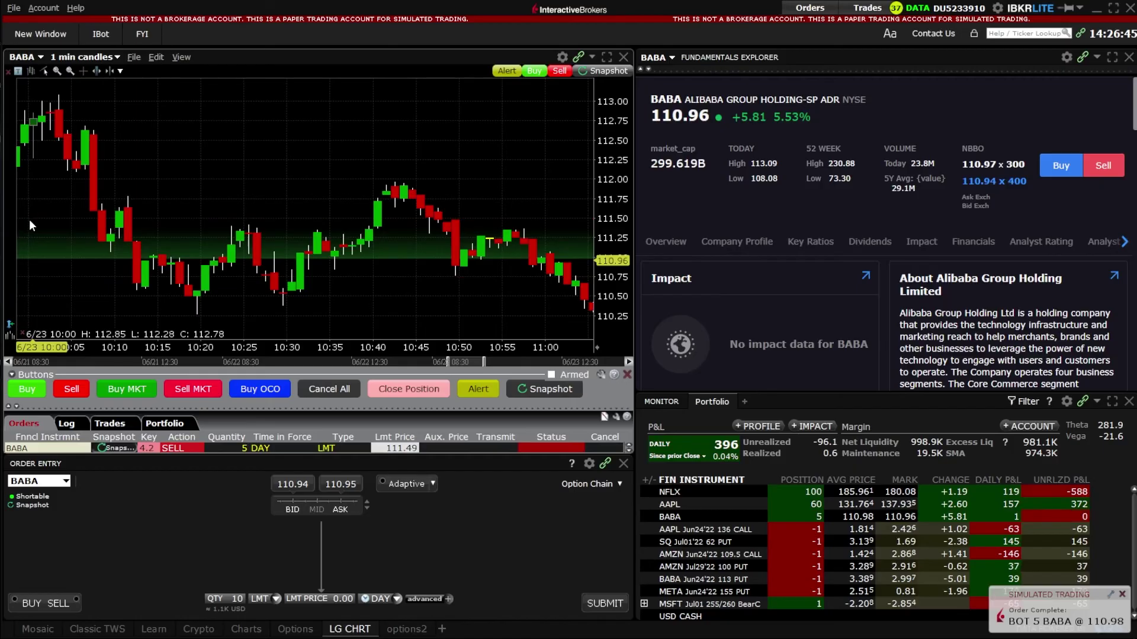